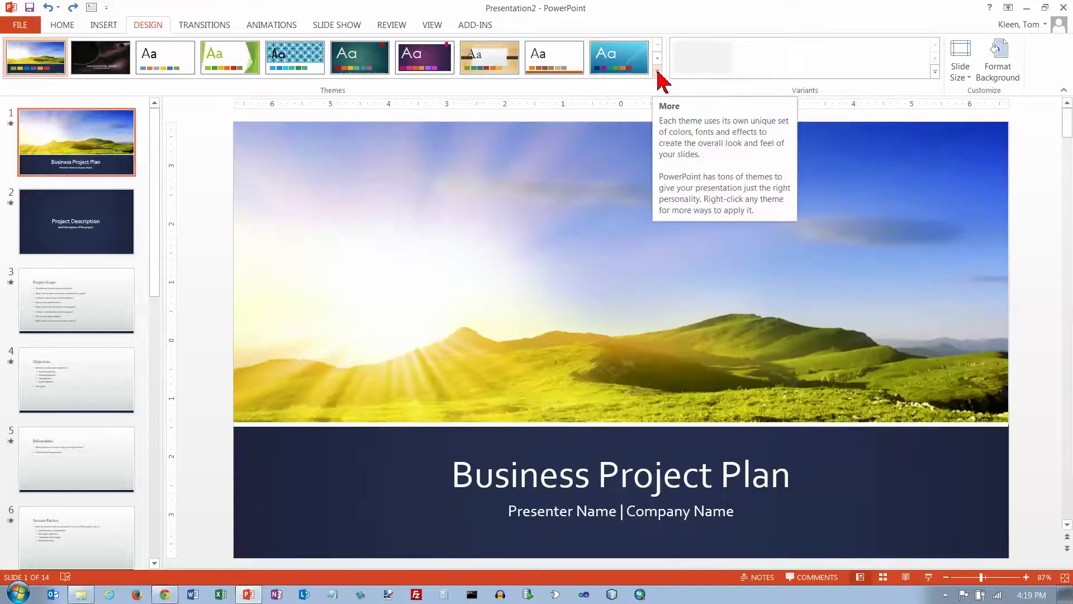
# - Expand the Design tab's Themes gallery to list every available presentation theme
pyautogui.click(658, 72)
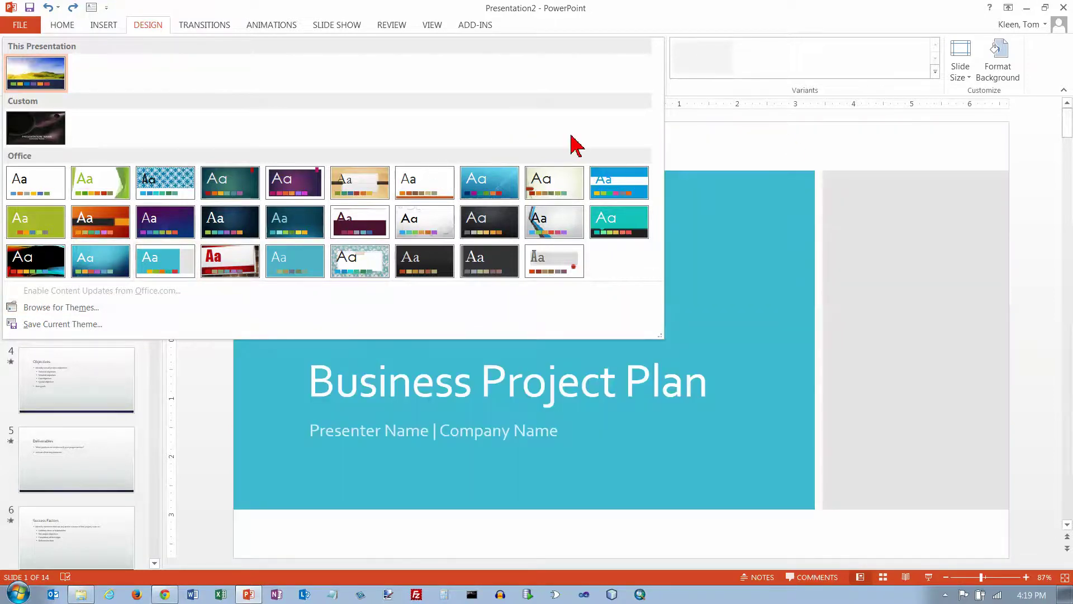
pyautogui.click(796, 147)
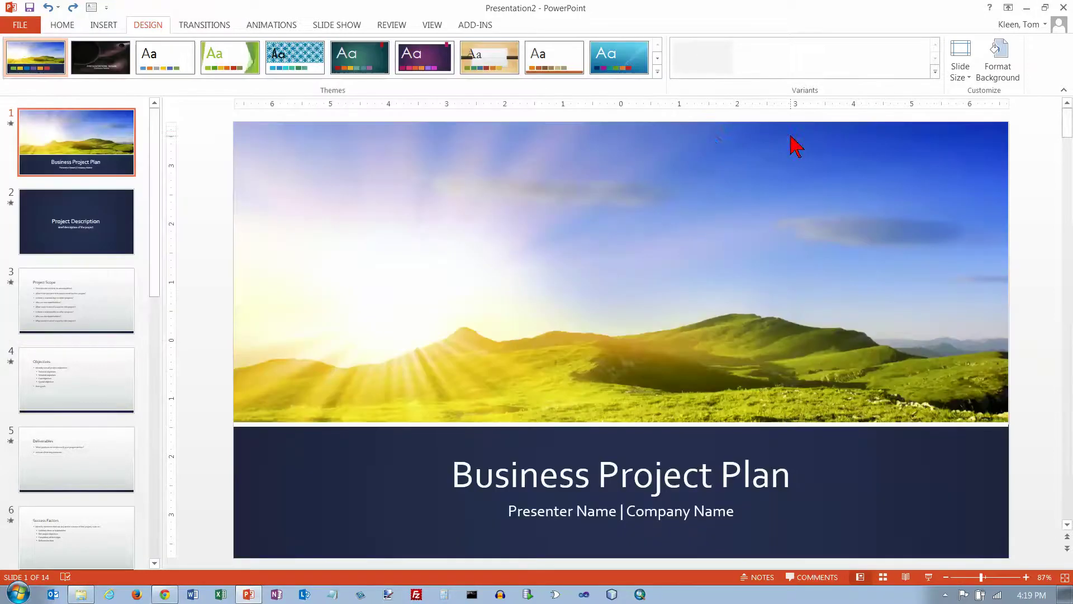
# - Scroll the Themes gallery down a row and apply the purple dial-graphic theme
pyautogui.click(657, 59)
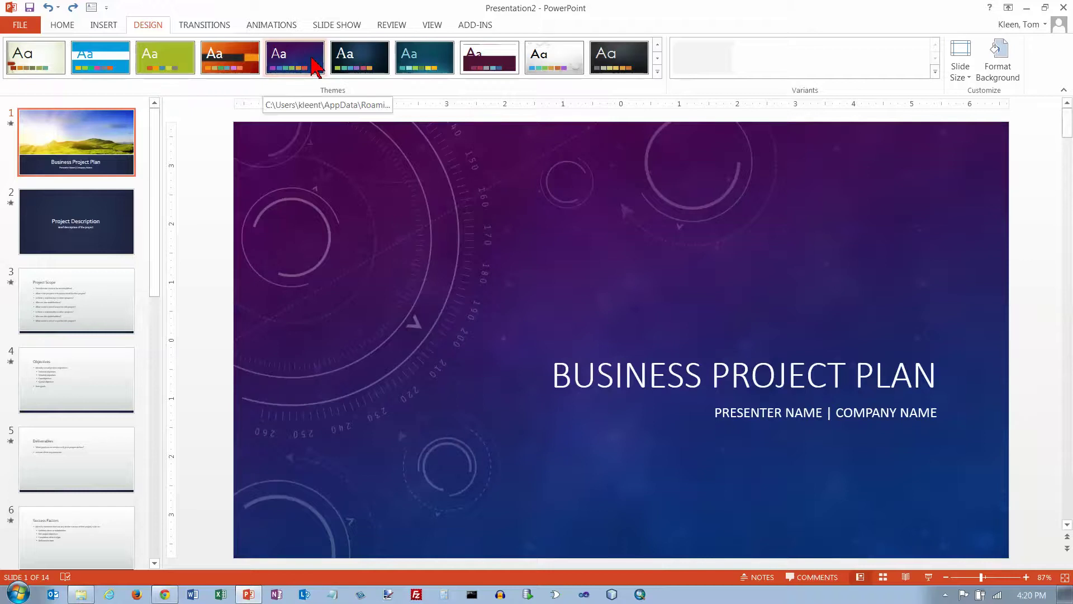
pyautogui.click(314, 66)
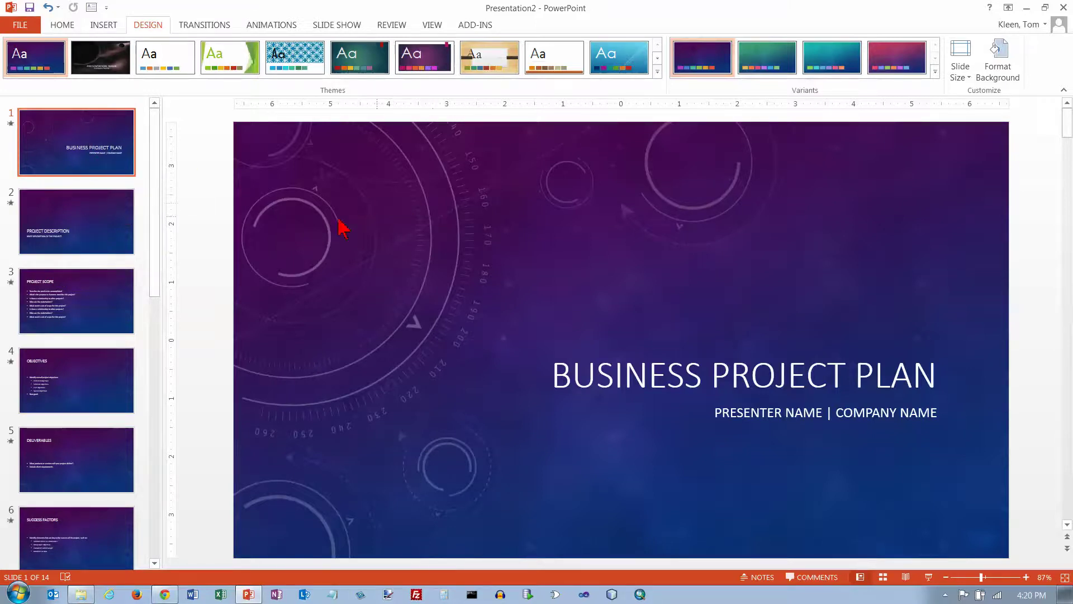
# - Review the Project Description, Scope, Objectives and Deliverables slides in the purple theme, ending on the title
pyautogui.click(105, 228)
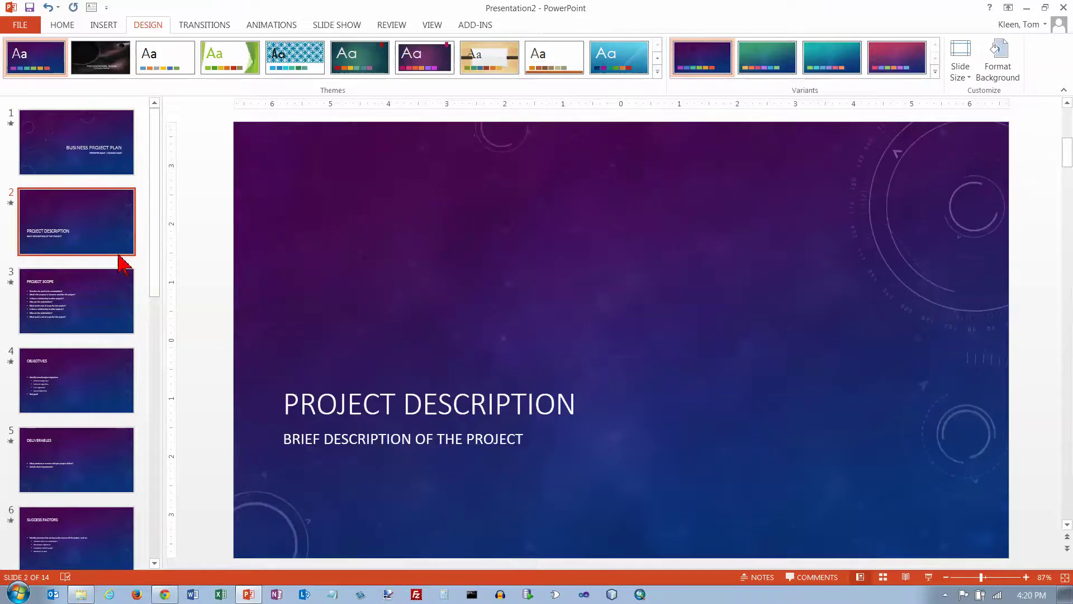
pyautogui.click(71, 141)
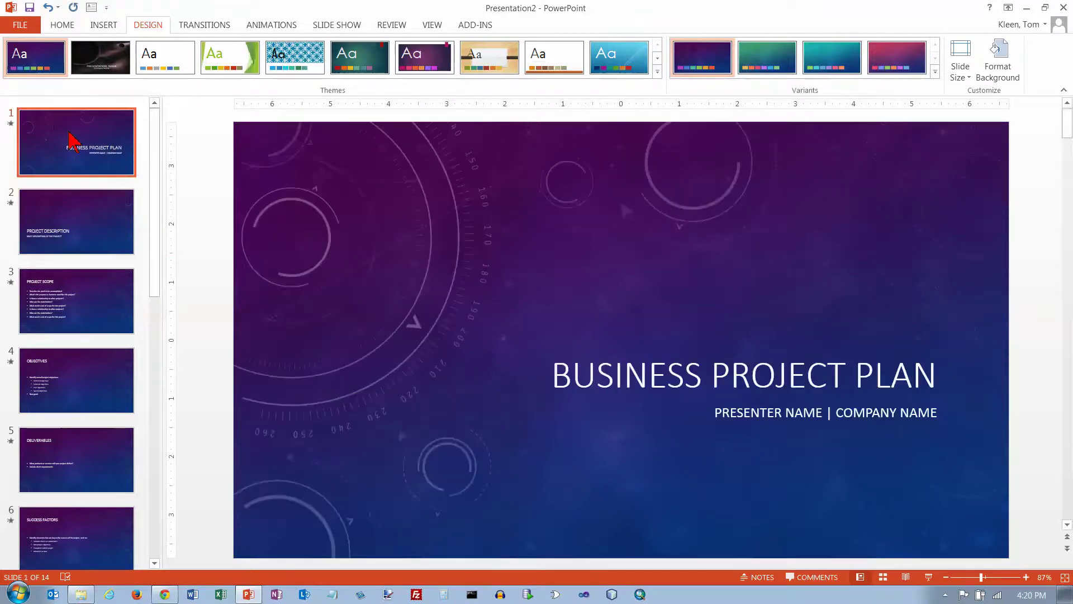
pyautogui.click(92, 223)
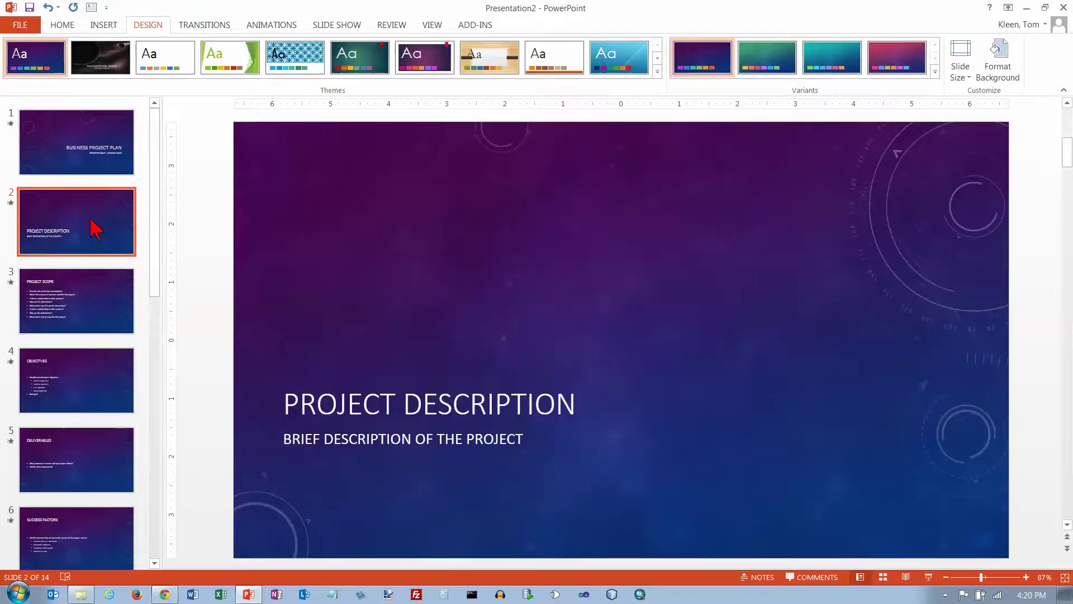
pyautogui.click(96, 300)
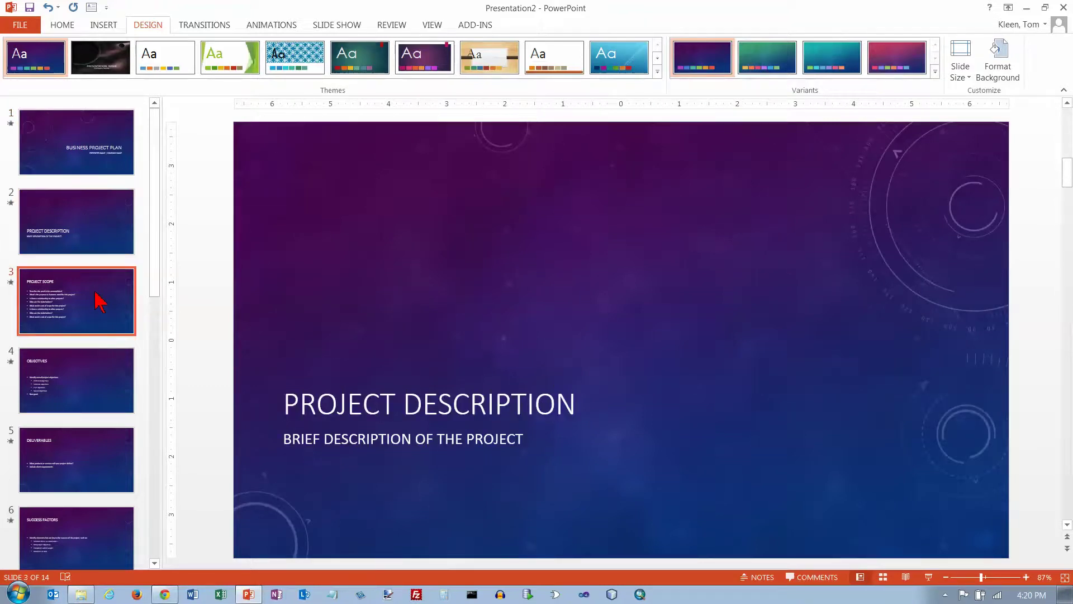
pyautogui.click(99, 362)
pyautogui.click(109, 323)
pyautogui.click(111, 243)
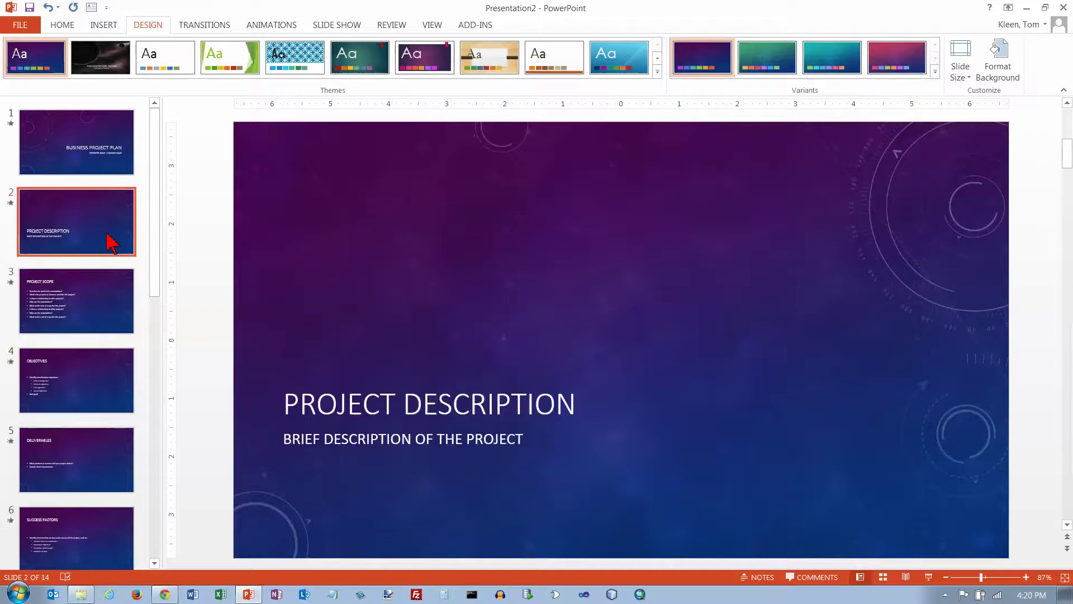
pyautogui.click(99, 299)
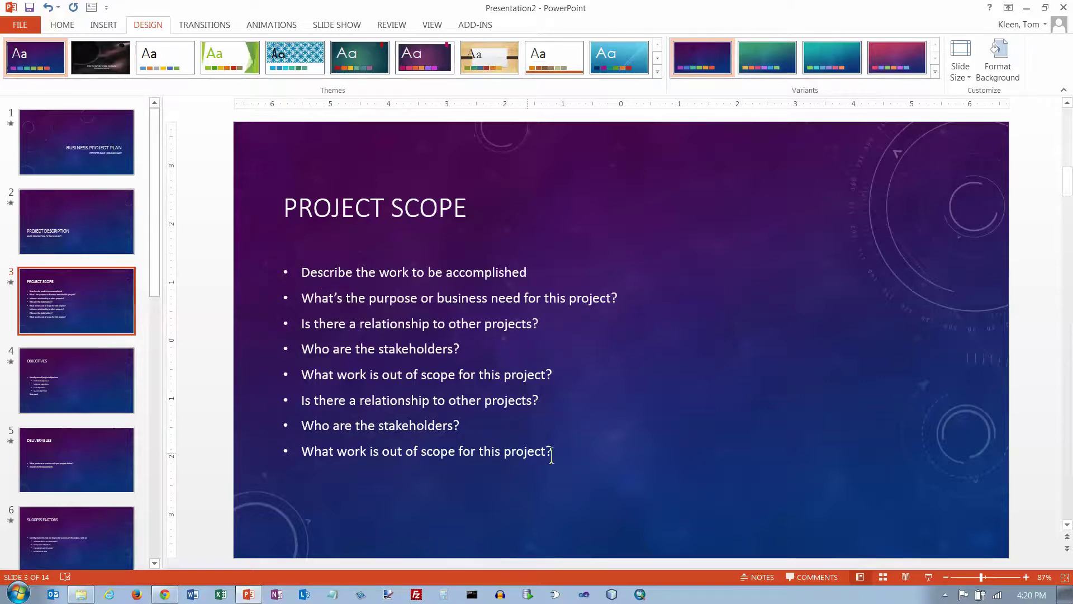
pyautogui.click(71, 387)
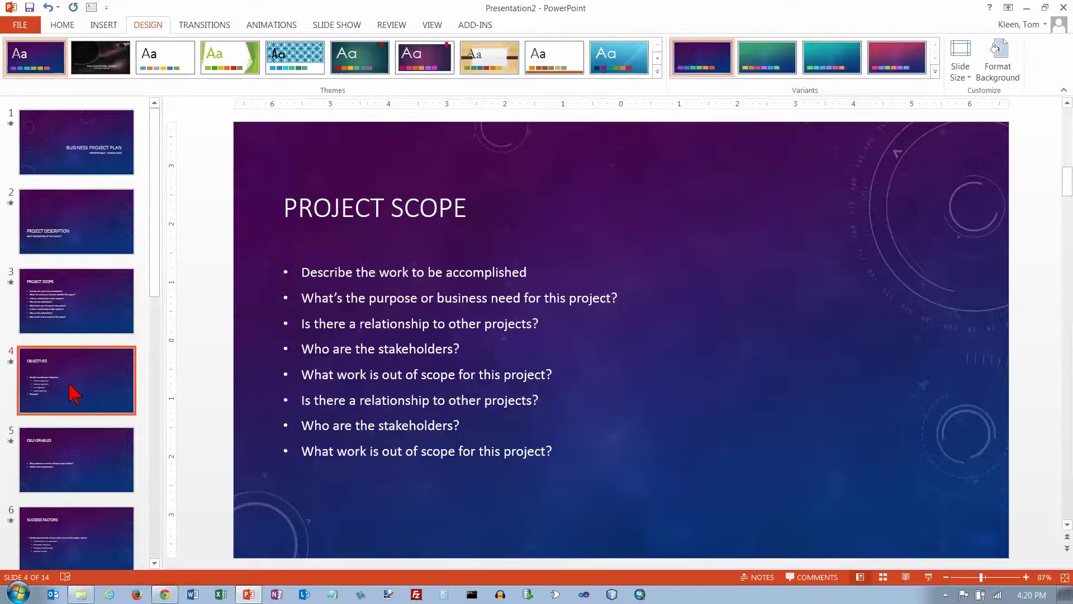
pyautogui.click(84, 246)
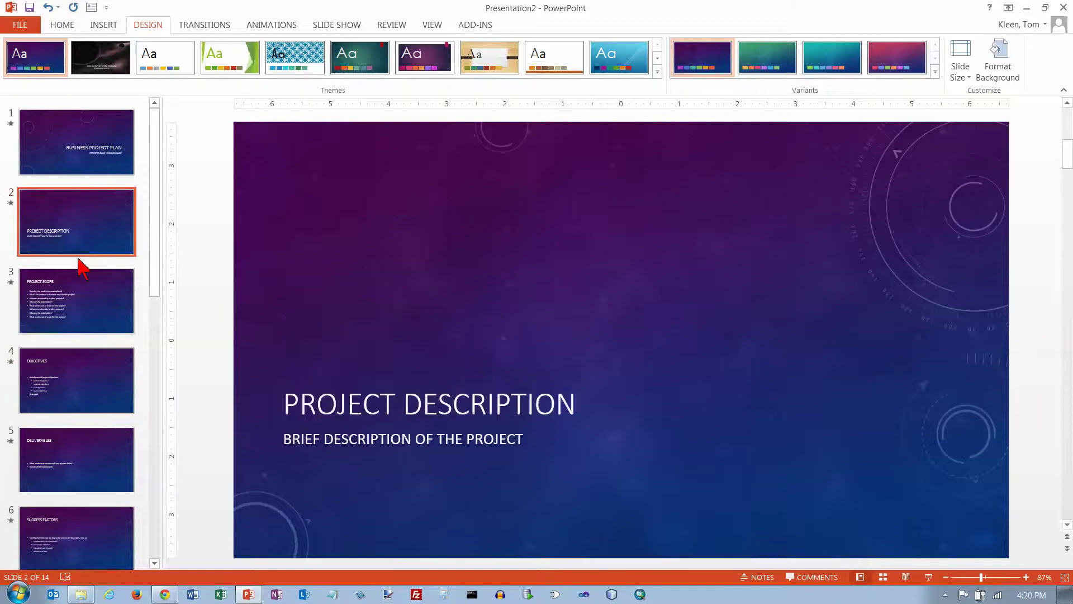
pyautogui.click(84, 304)
pyautogui.click(83, 387)
pyautogui.click(95, 241)
pyautogui.click(92, 313)
pyautogui.click(93, 385)
pyautogui.click(91, 451)
pyautogui.click(96, 299)
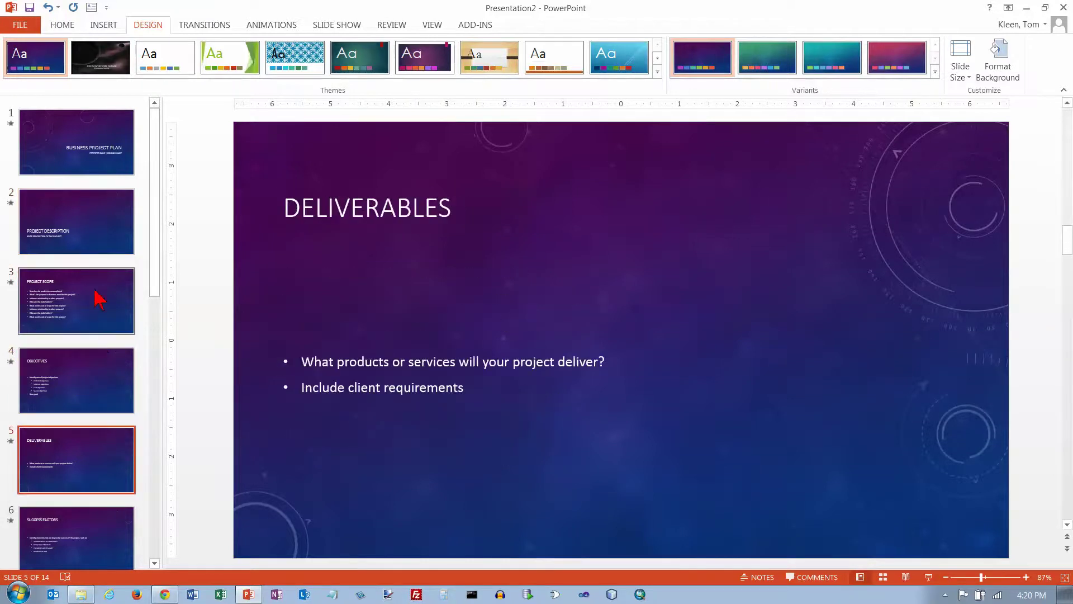
pyautogui.click(95, 240)
pyautogui.click(95, 302)
pyautogui.click(91, 372)
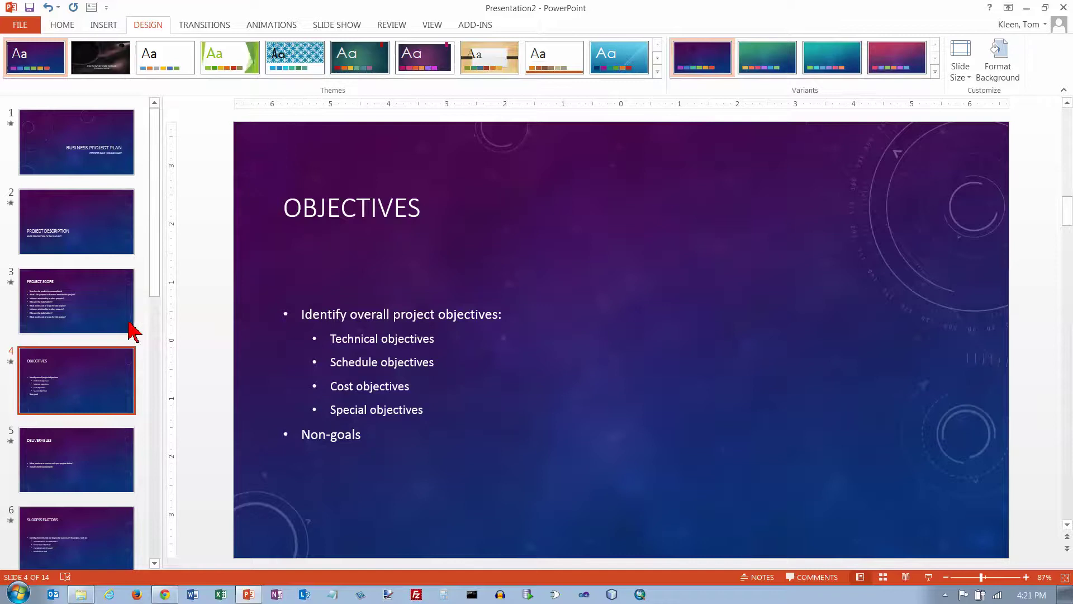
pyautogui.click(106, 310)
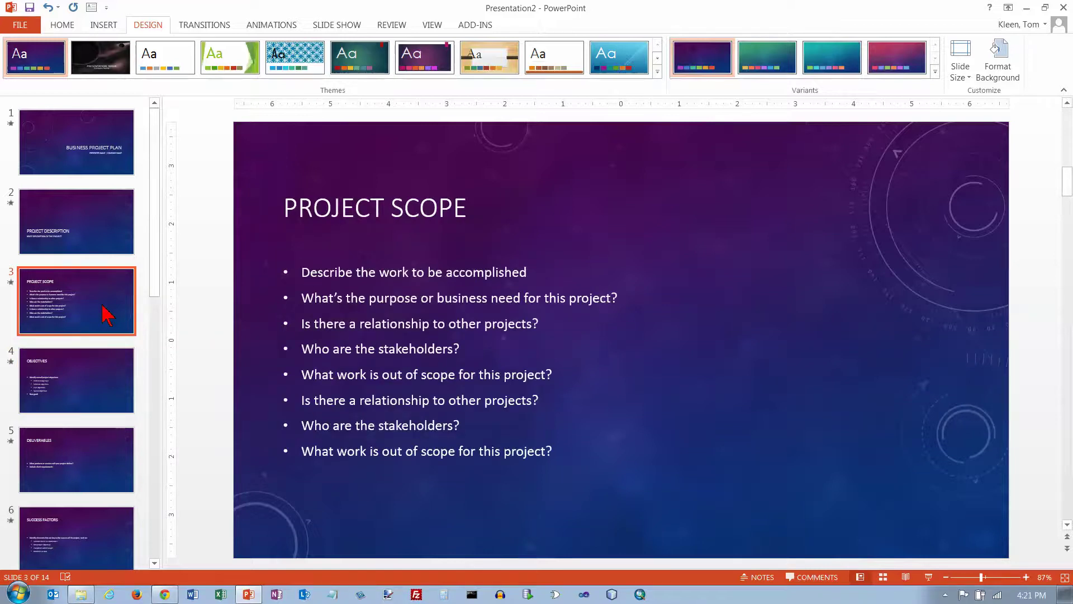
pyautogui.click(95, 142)
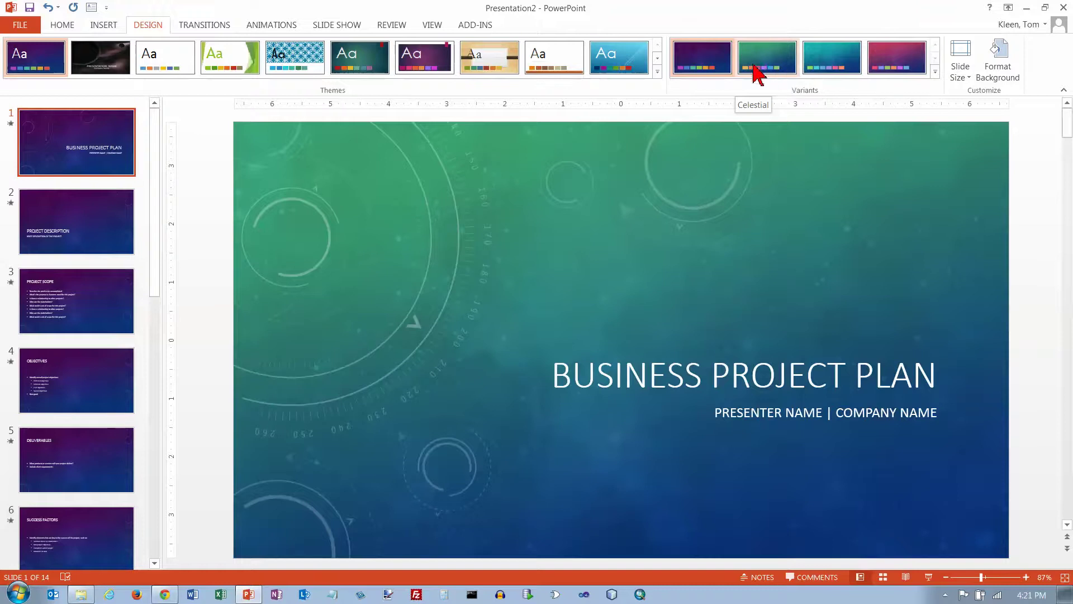
# - Apply the pink-purple variant after trying teal, then review Project Scope through Deliverables
pyautogui.click(833, 57)
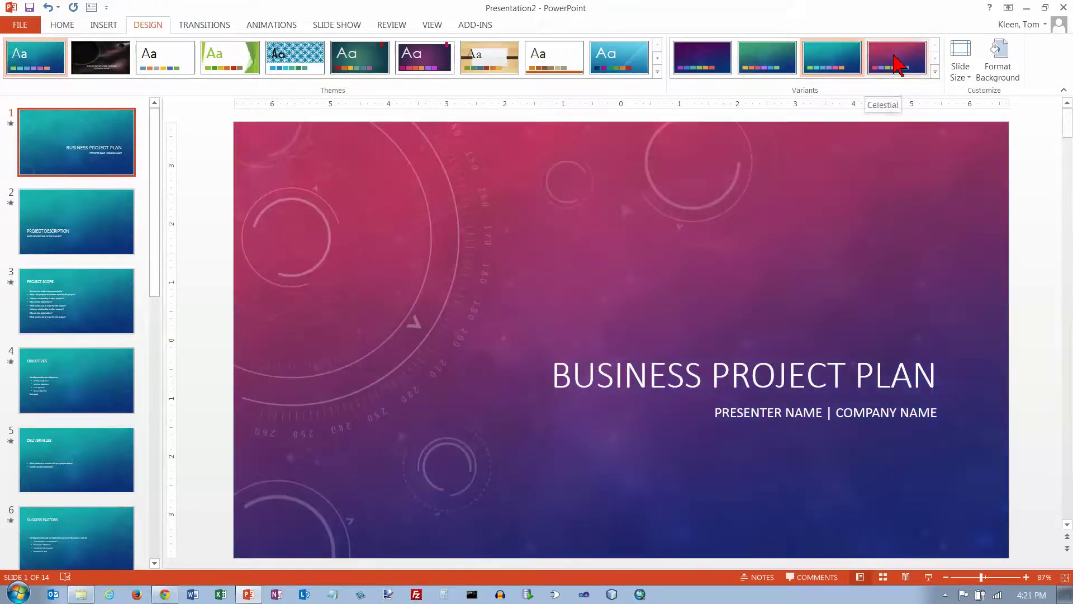
pyautogui.click(896, 57)
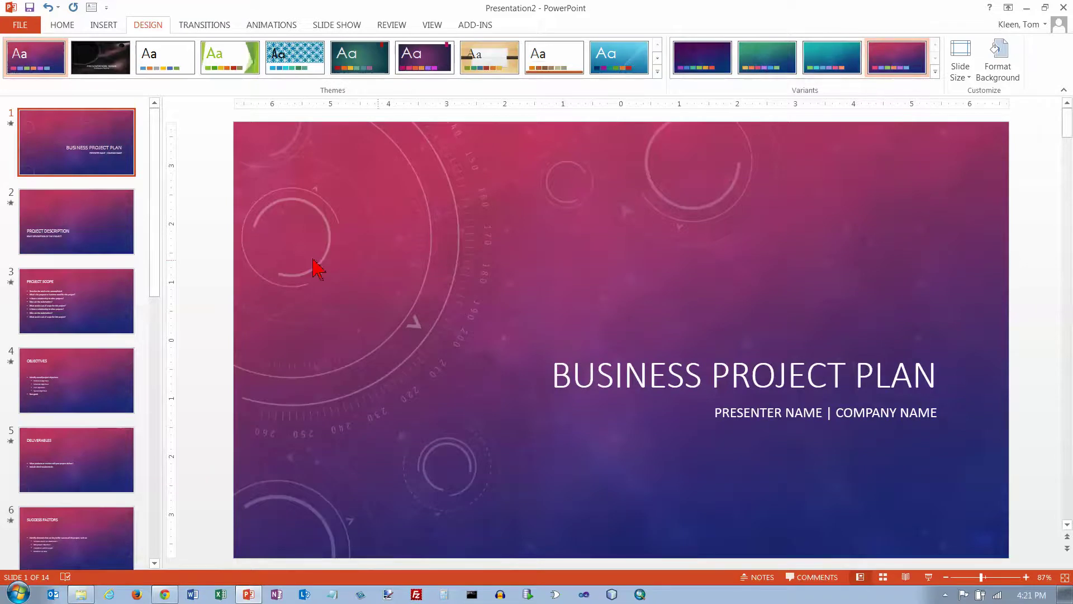
pyautogui.click(89, 305)
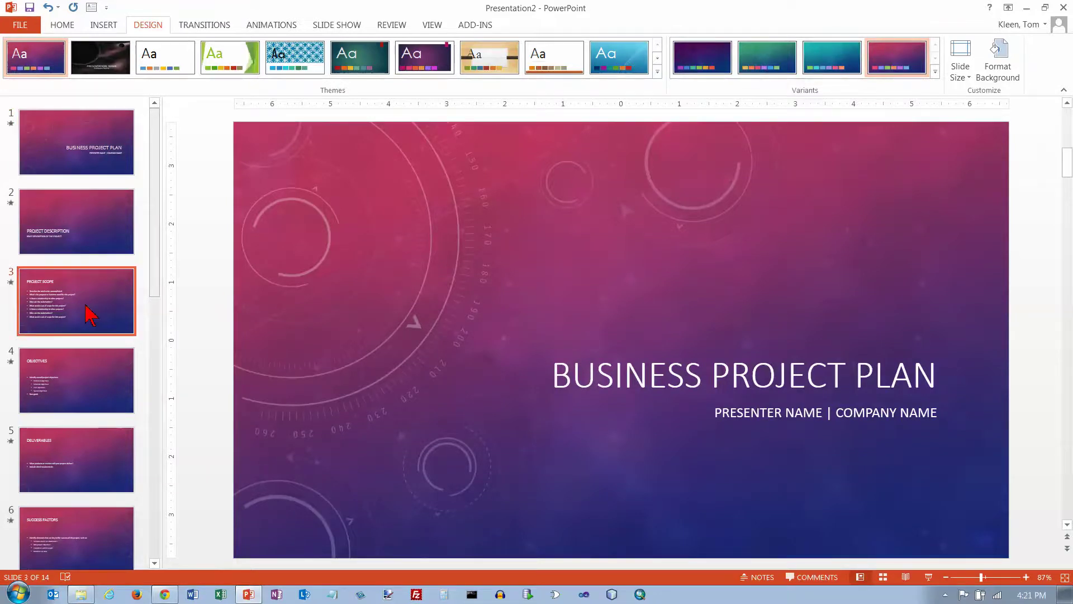
pyautogui.click(87, 364)
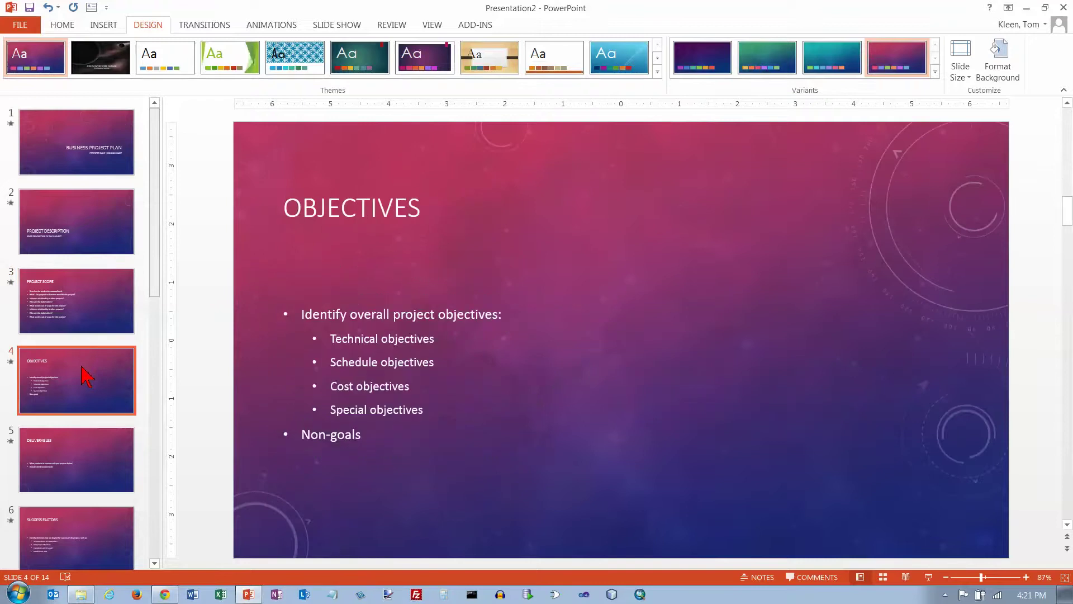
pyautogui.click(81, 454)
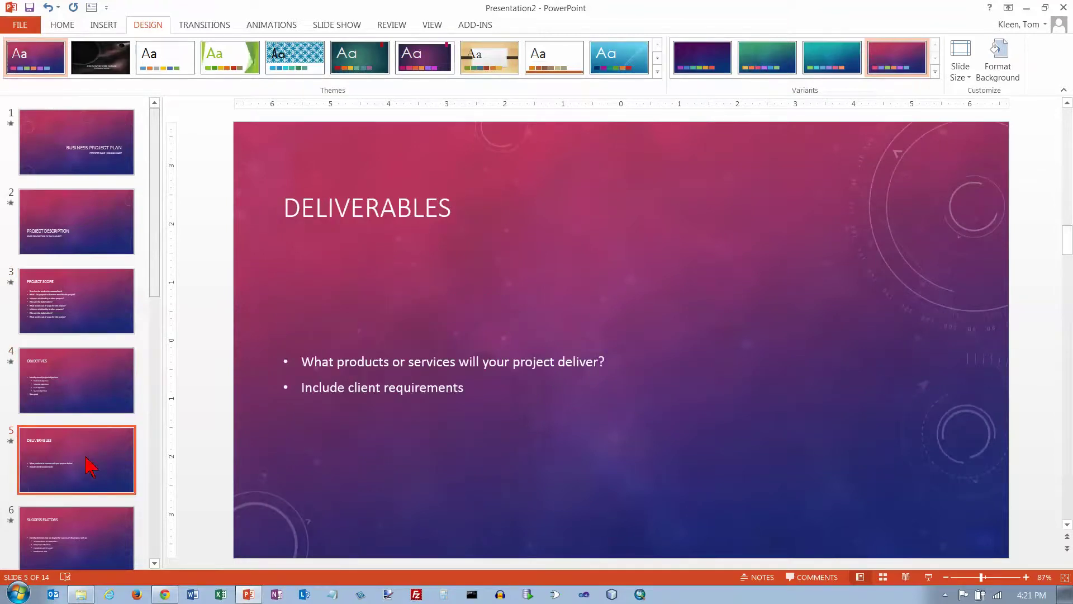
pyautogui.scroll(-3, 89, 462)
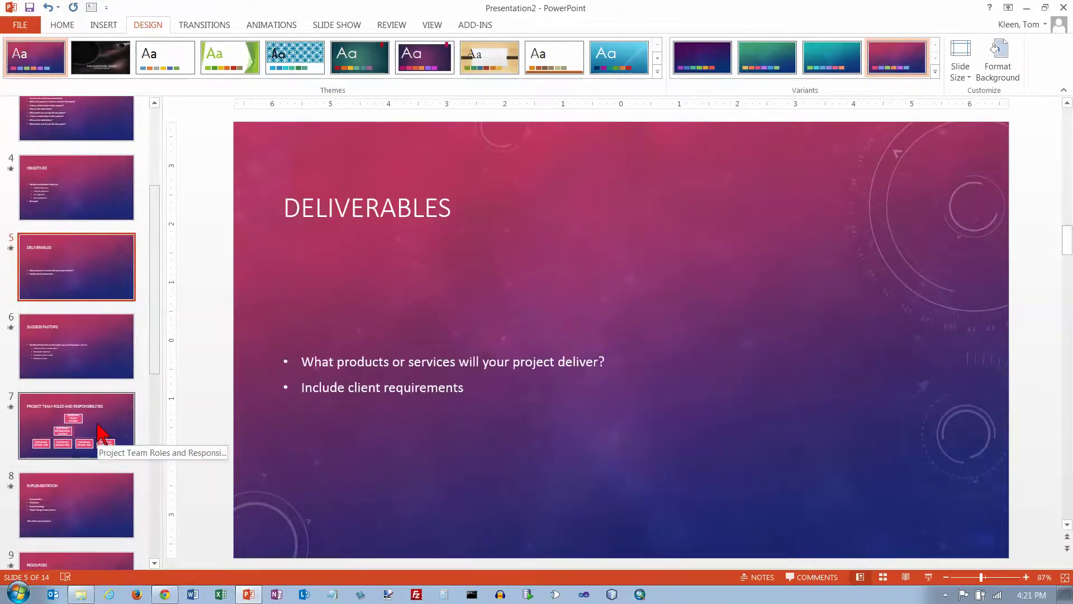
# - From the Project Team Roles slide, switch the deck back to the teal Celestial variant
pyautogui.click(98, 429)
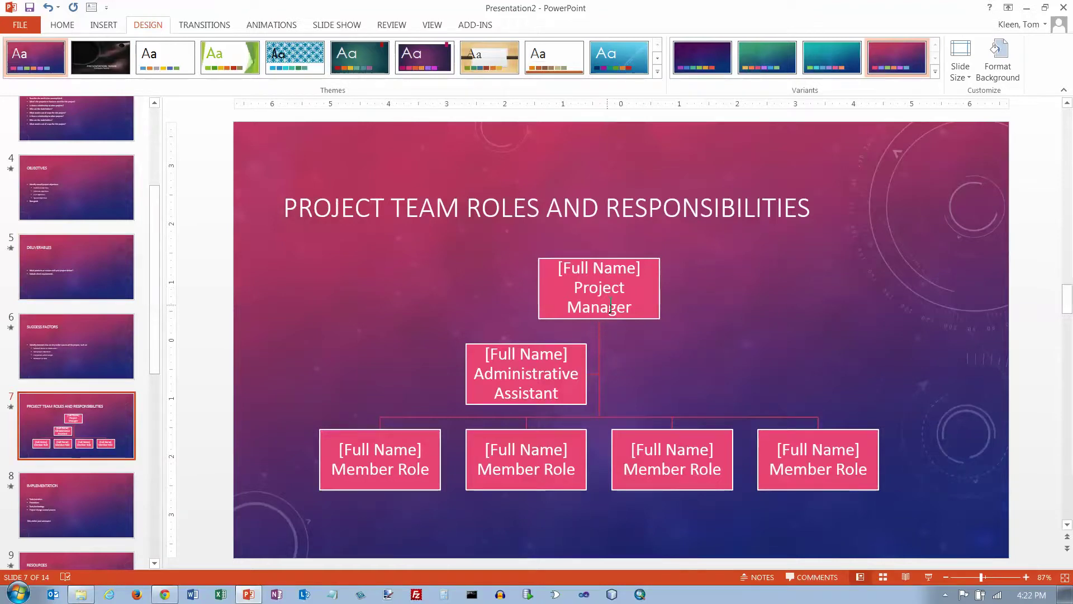
pyautogui.click(838, 57)
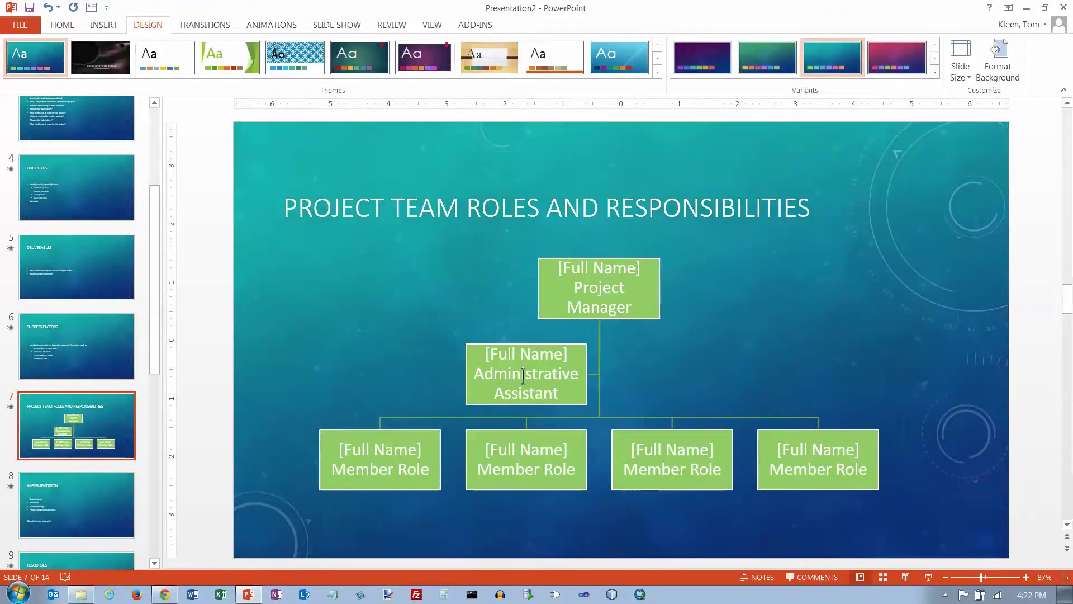
pyautogui.click(153, 434)
# - Browse Resources, Cost Analysis and Schedule slides to the Risk Management Plan slide's green table
pyautogui.click(77, 211)
pyautogui.click(78, 134)
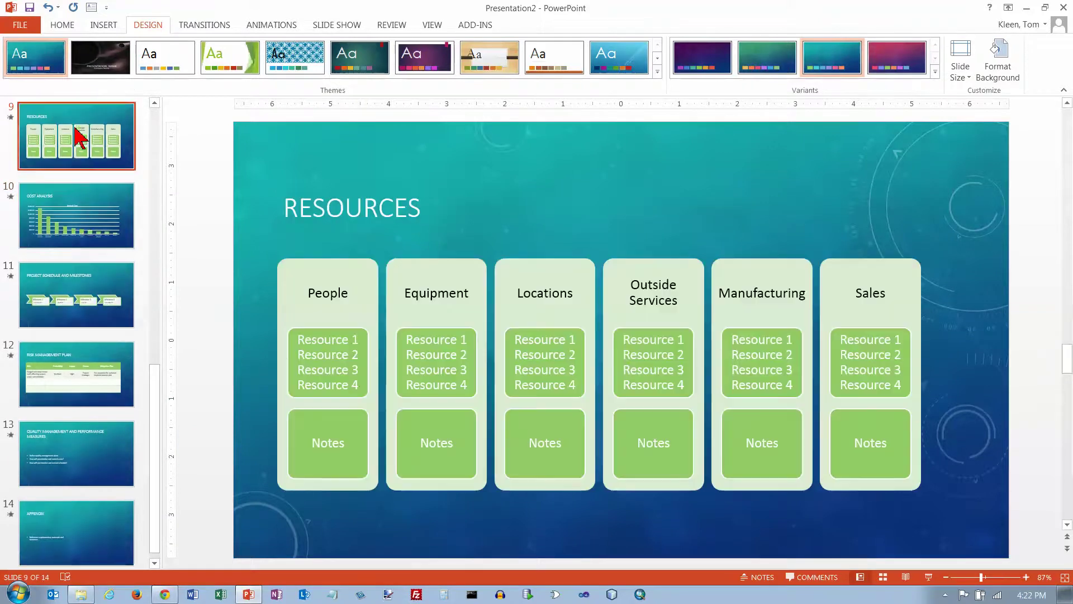
pyautogui.click(106, 235)
pyautogui.click(105, 298)
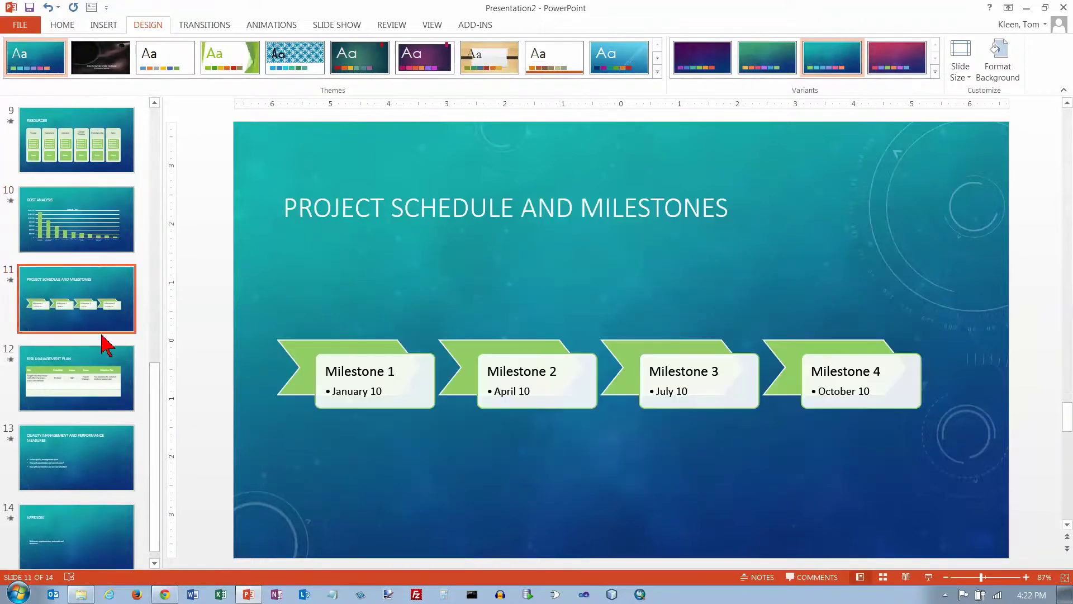
pyautogui.click(110, 372)
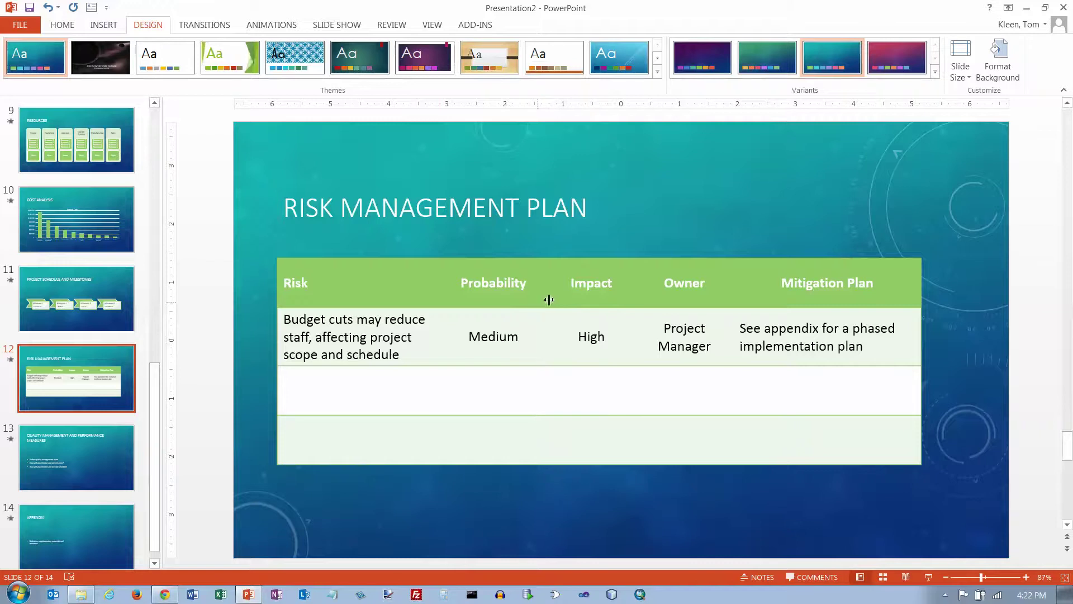
pyautogui.click(934, 70)
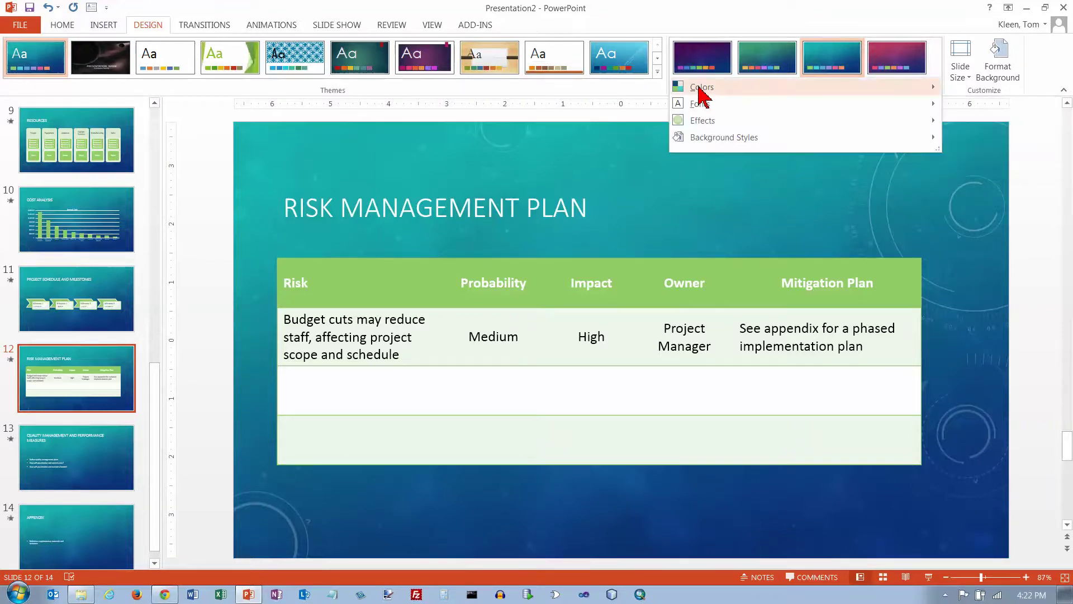
# - On the Resources slide, apply the Office 2007 - 2010 theme colours, turning the diagram blue
pyautogui.moveTo(700, 90)
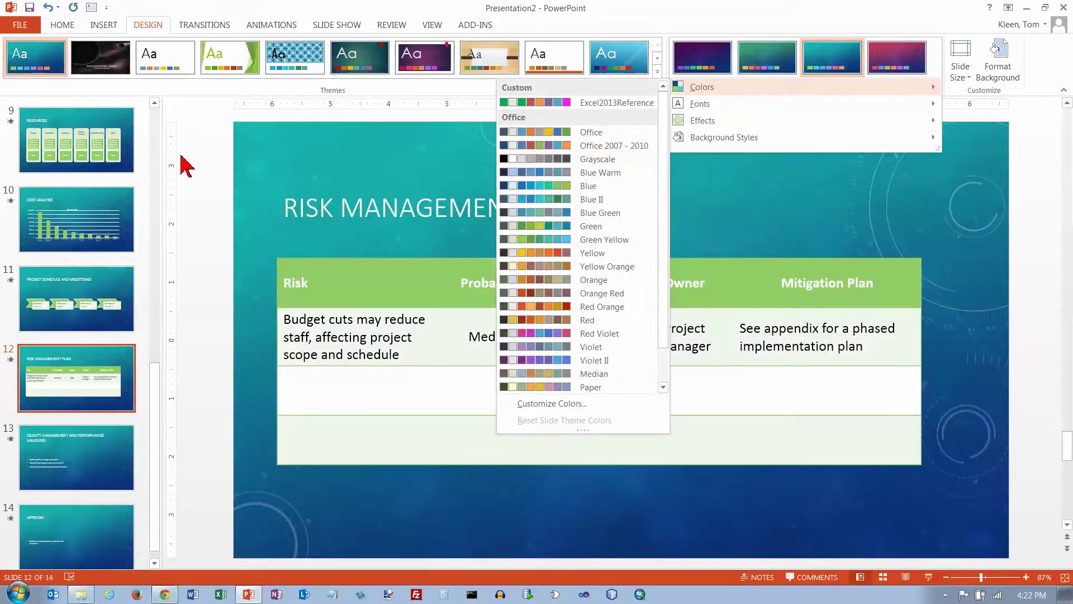
pyautogui.click(129, 136)
pyautogui.click(129, 136)
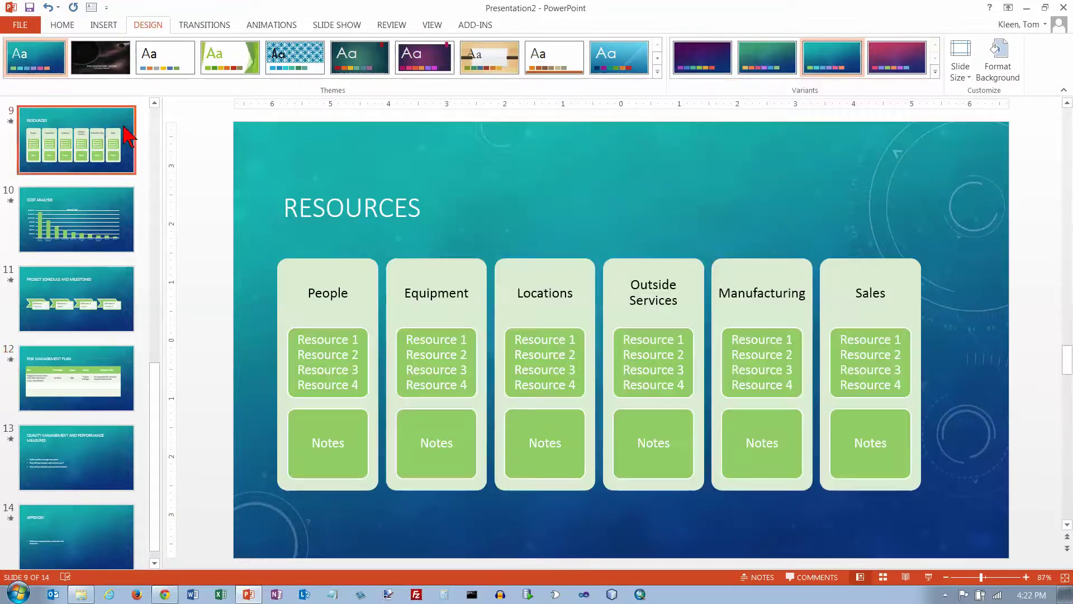
pyautogui.click(936, 72)
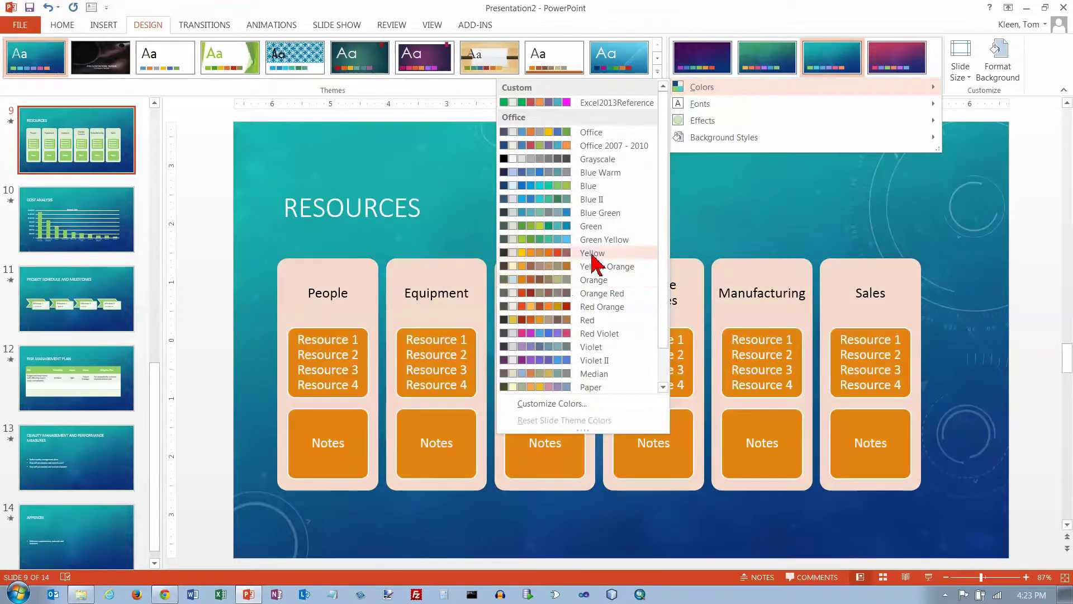
pyautogui.click(554, 146)
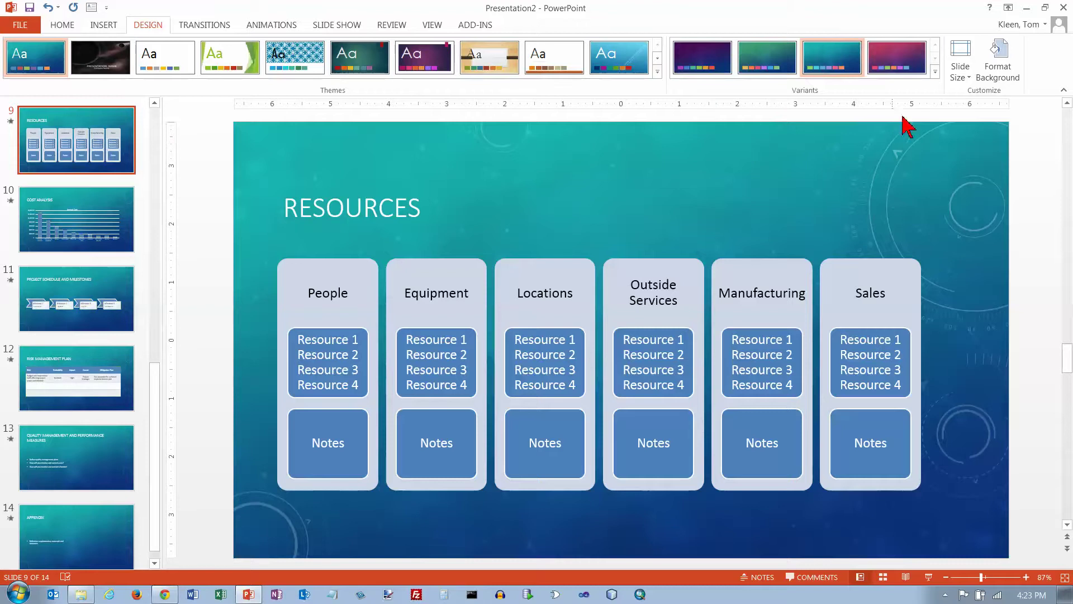
pyautogui.click(935, 69)
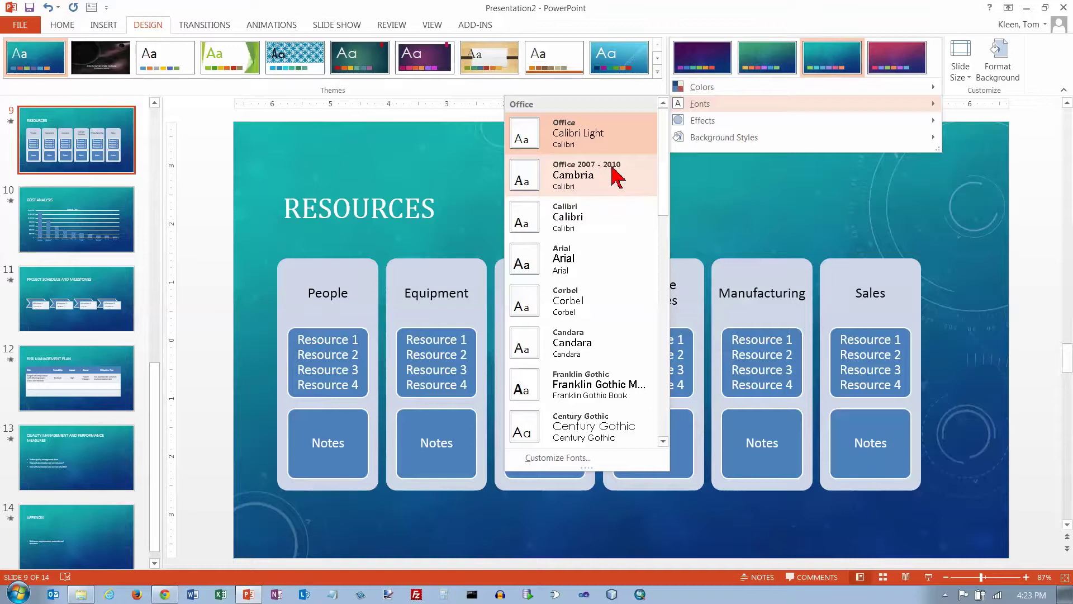
# - Apply the Office 2007 - 2010 theme fonts: Cambria headings with Calibri body text
pyautogui.click(584, 179)
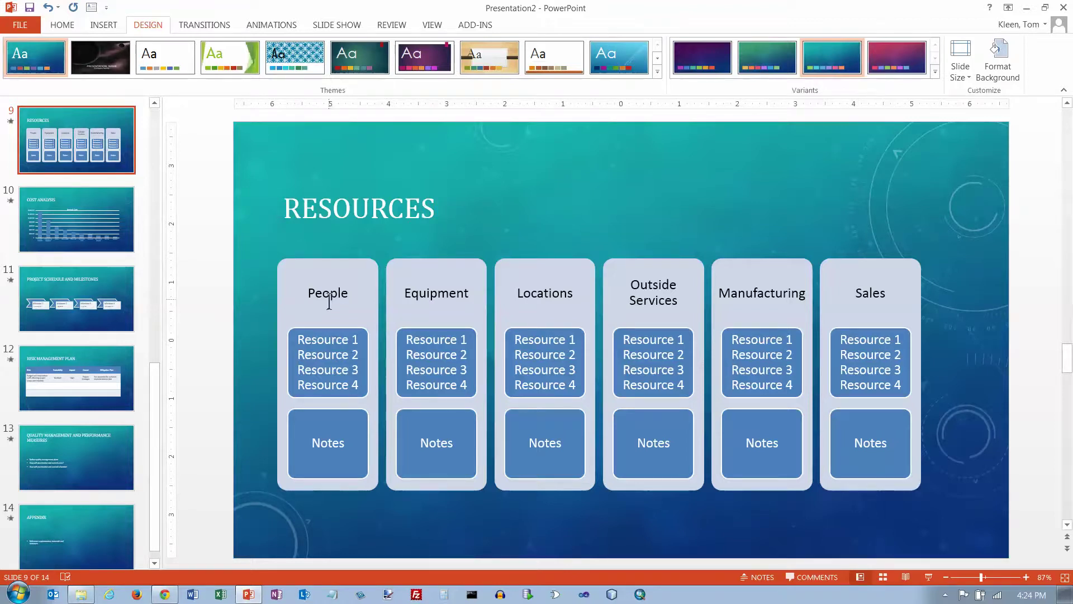
# - Verify the RESOURCES title is Cambria and the People, Equipment and Locations labels are Calibri
pyautogui.click(324, 296)
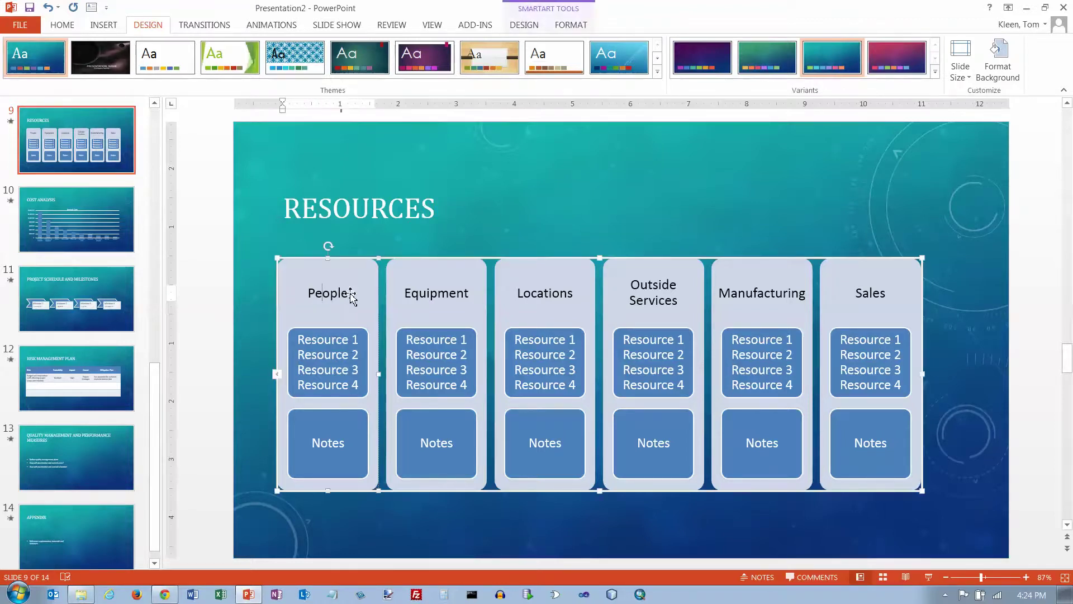
pyautogui.click(347, 211)
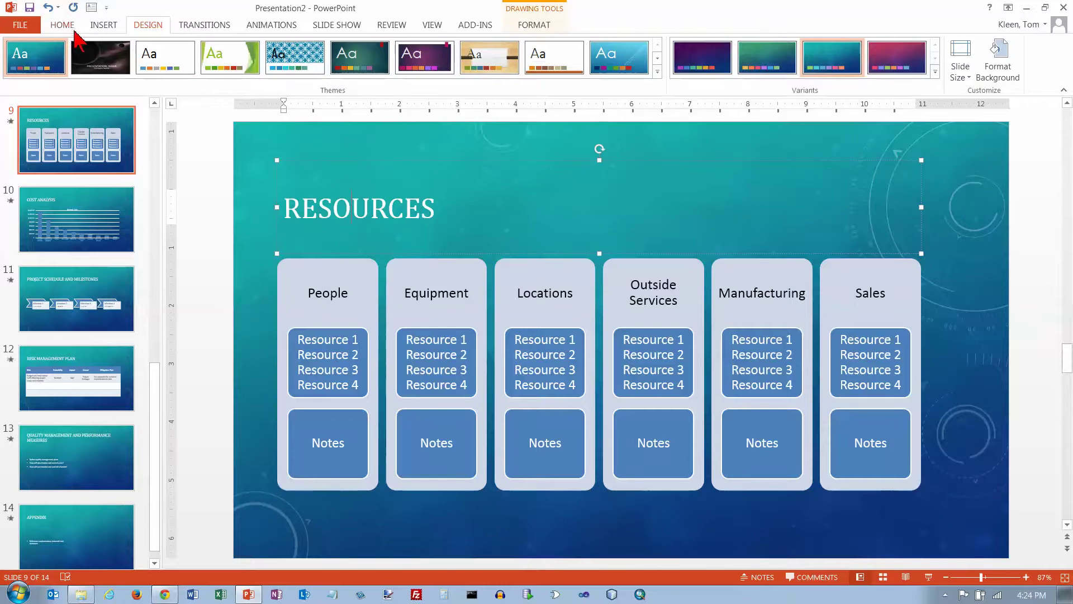
pyautogui.click(62, 25)
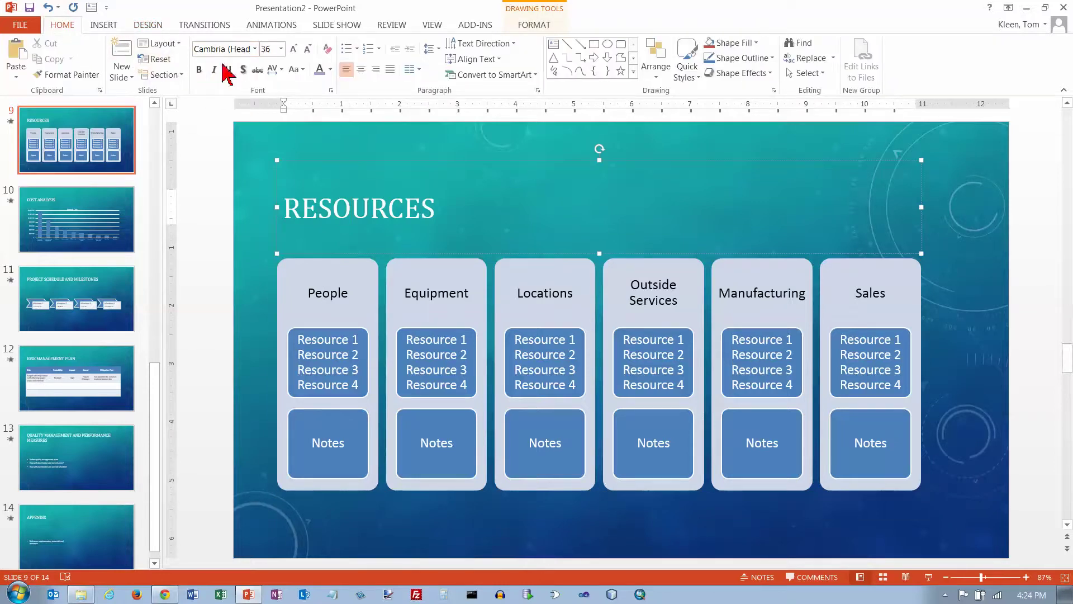
pyautogui.click(339, 295)
pyautogui.click(437, 296)
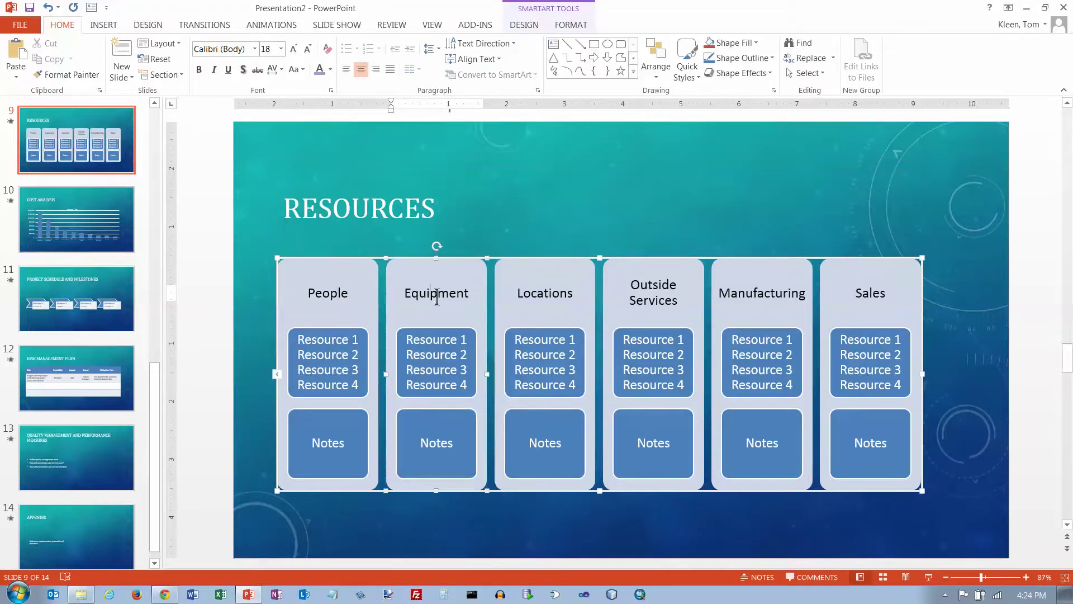
pyautogui.click(545, 296)
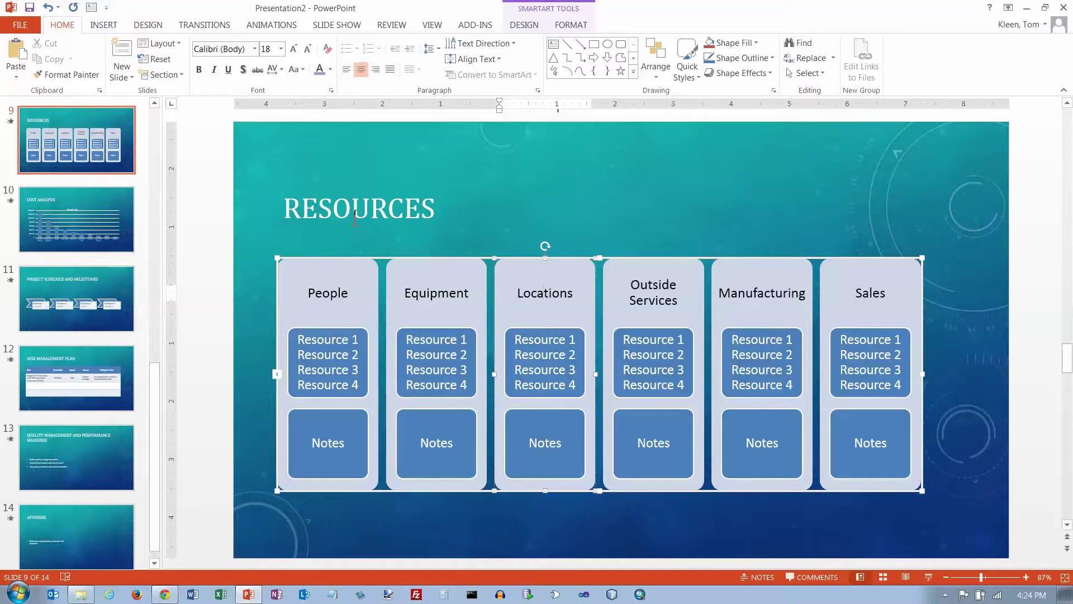
# - Check the Cost Analysis and Project Schedule titles and the milestones diagram fonts
pyautogui.click(112, 216)
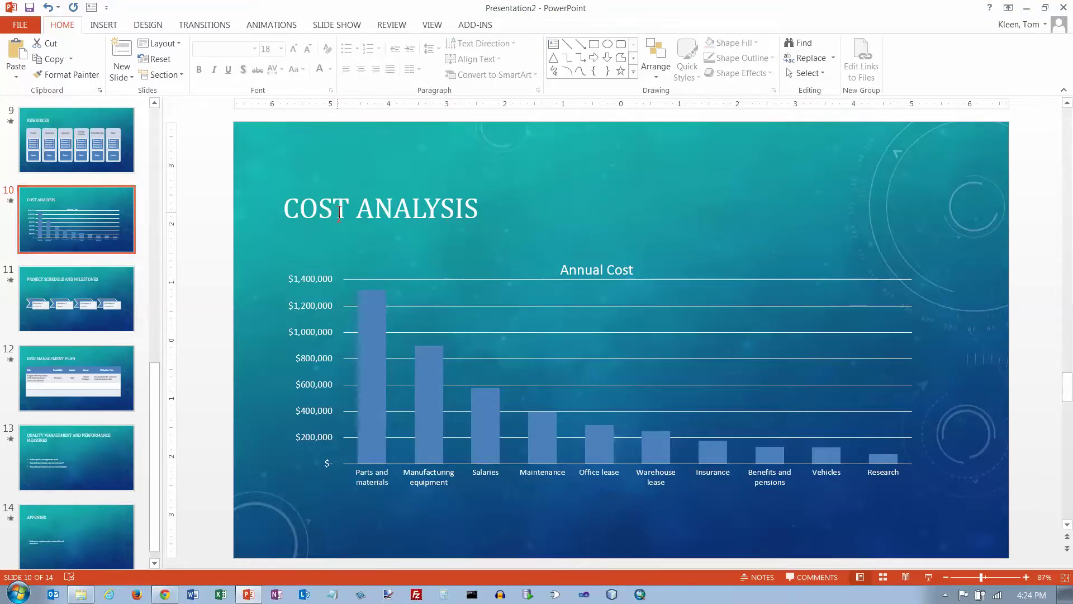
pyautogui.click(322, 184)
pyautogui.click(109, 294)
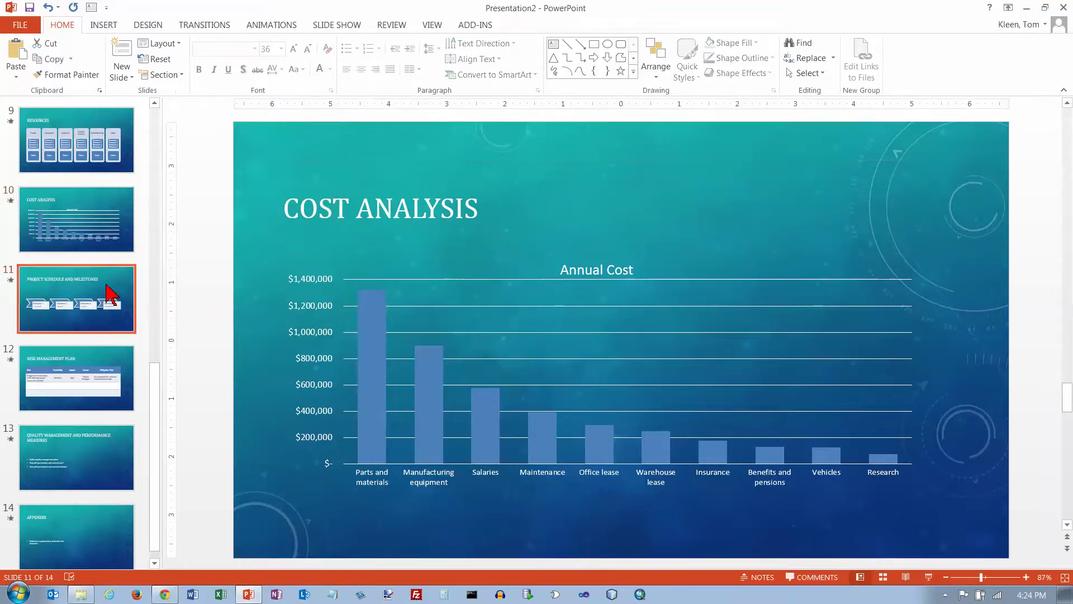
pyautogui.click(334, 203)
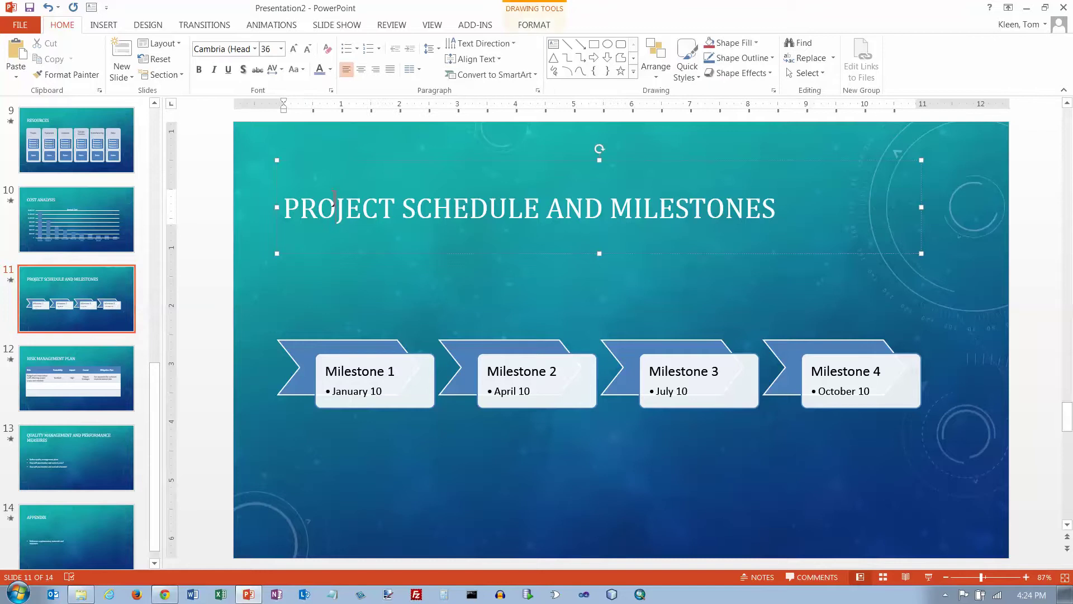
pyautogui.click(370, 373)
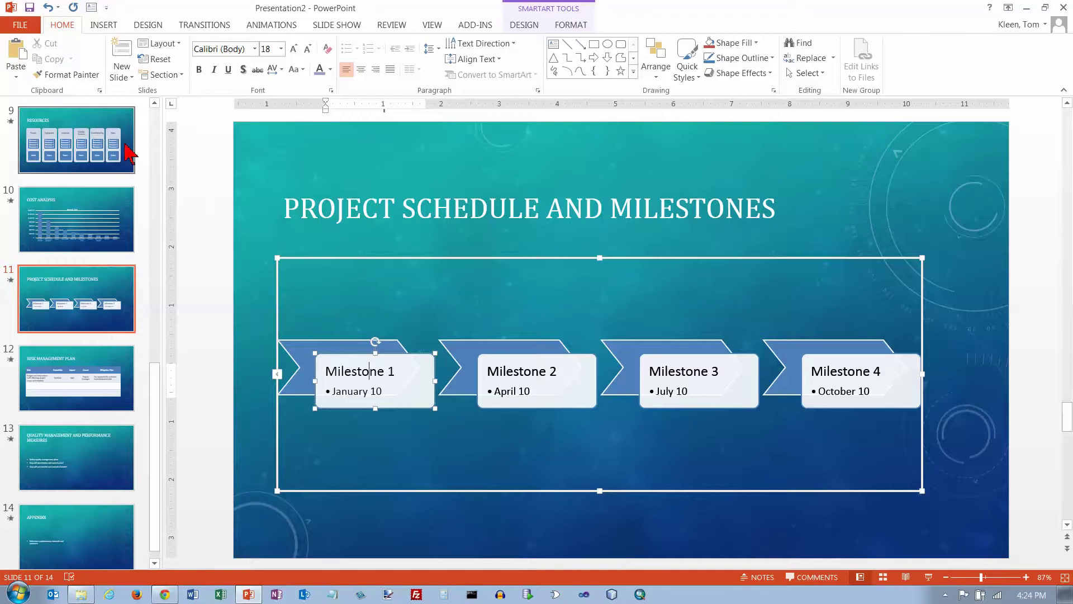
# - On the Resources slide, preview the theme Effects options and close them without applying any
pyautogui.click(79, 123)
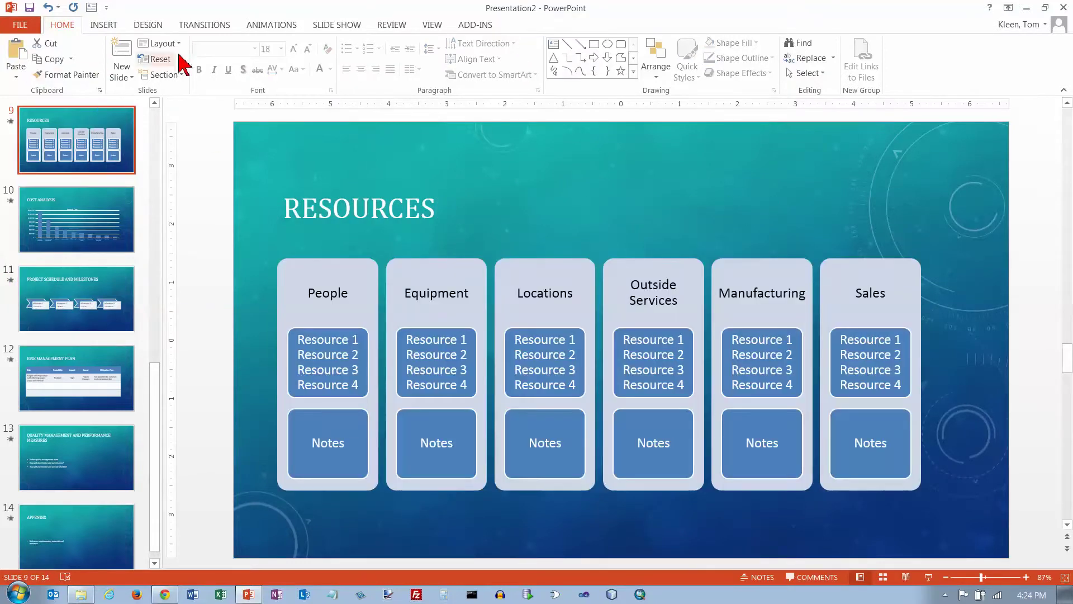
pyautogui.click(159, 27)
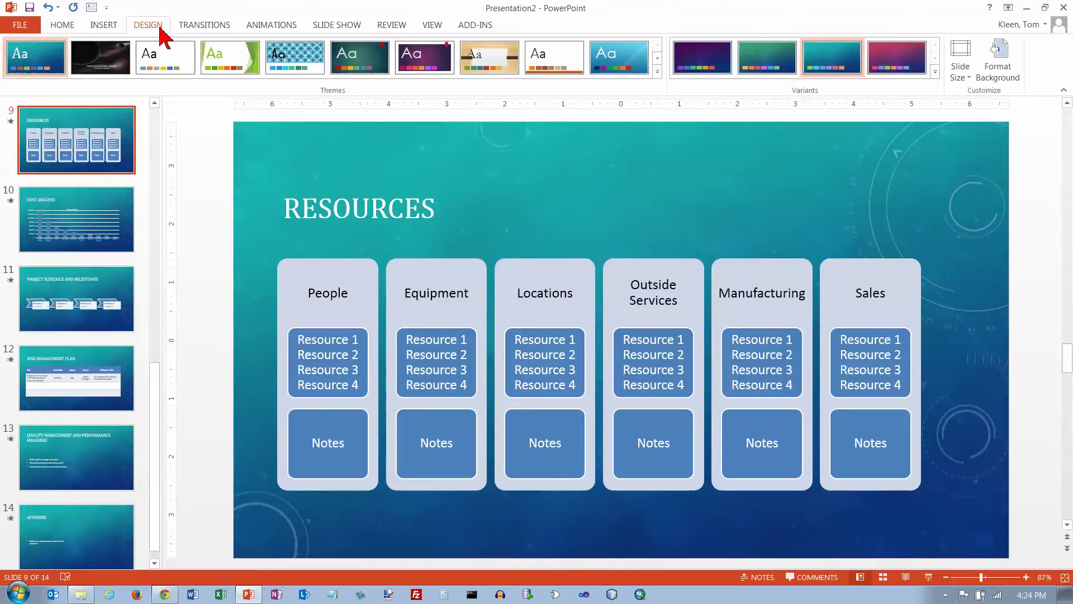
pyautogui.click(935, 72)
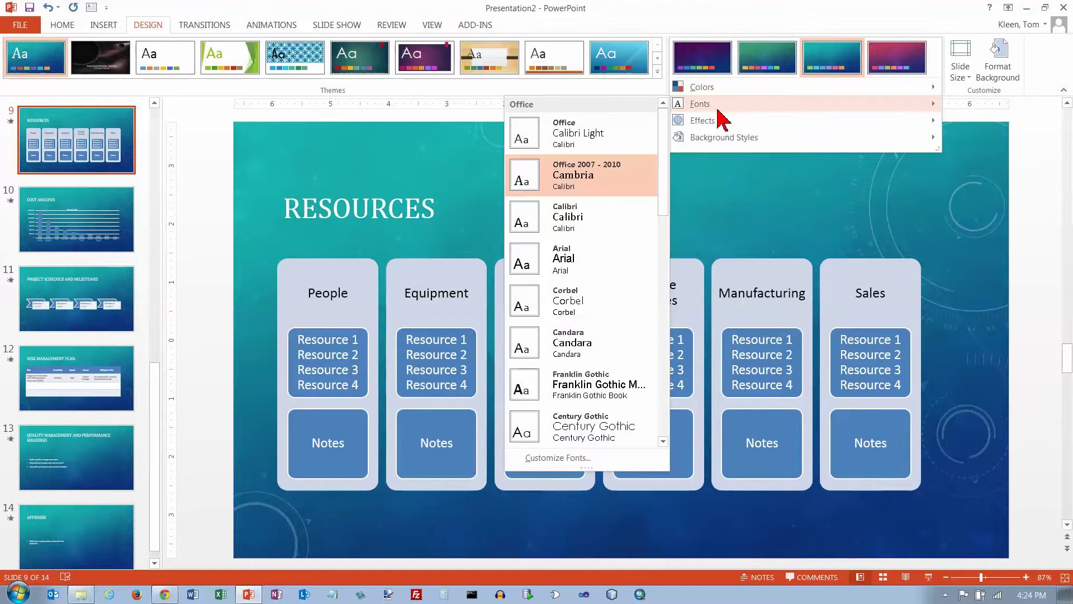
pyautogui.moveTo(714, 120)
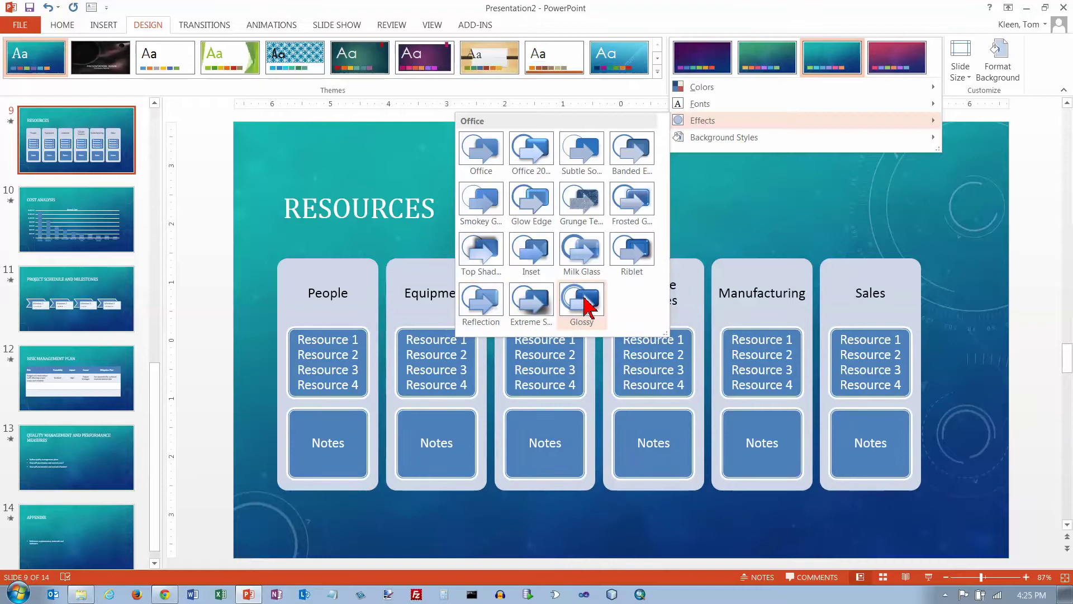
pyautogui.click(693, 237)
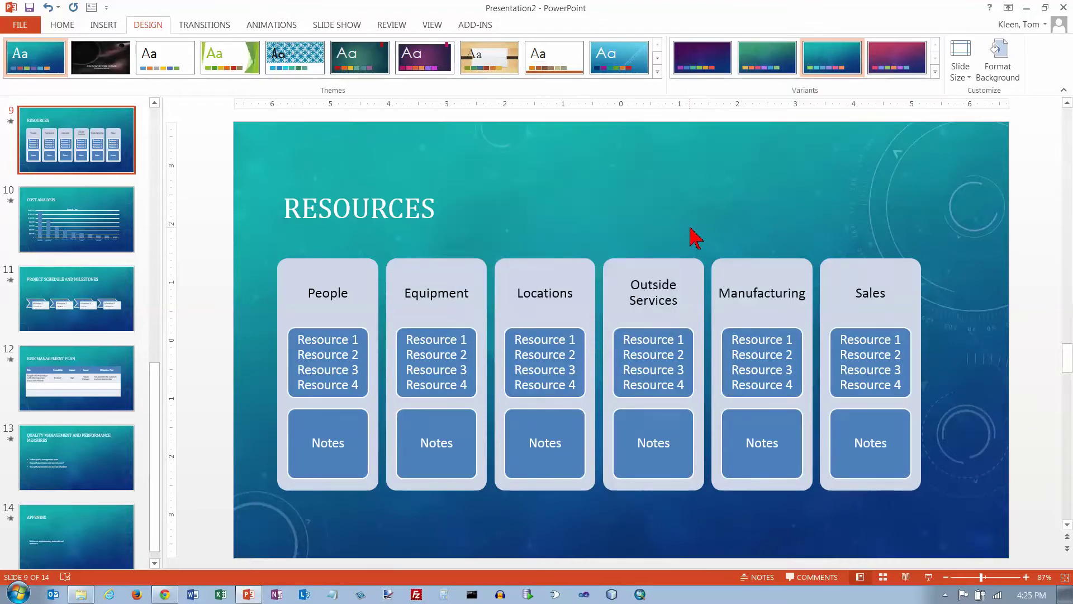
# - On the Project Schedule slide, preview Background Styles and keep the original turquoise background
pyautogui.scroll(-2, 629, 129)
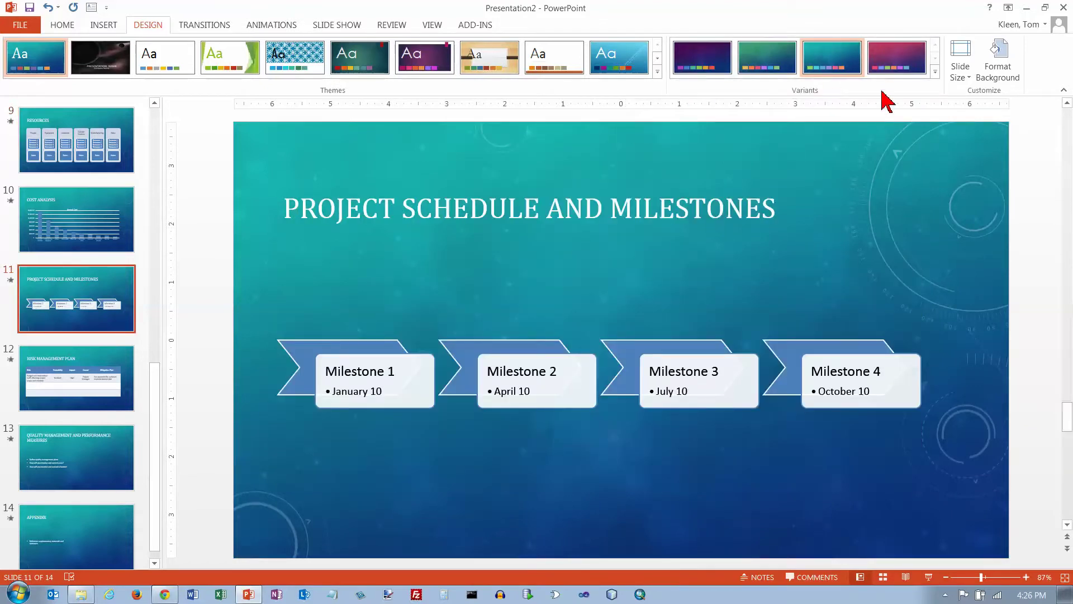
pyautogui.click(935, 71)
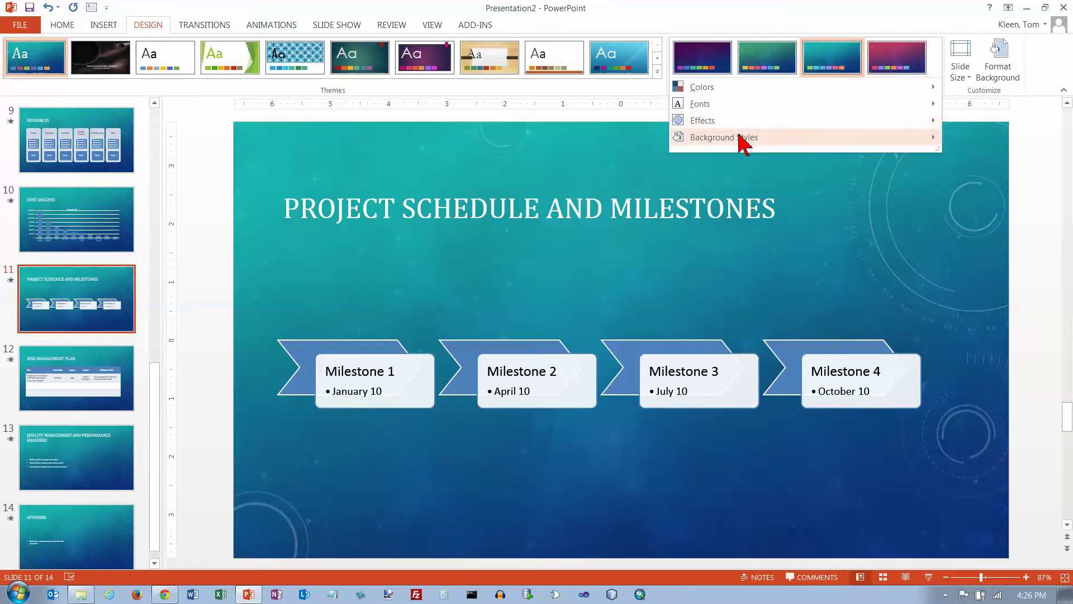
pyautogui.moveTo(739, 137)
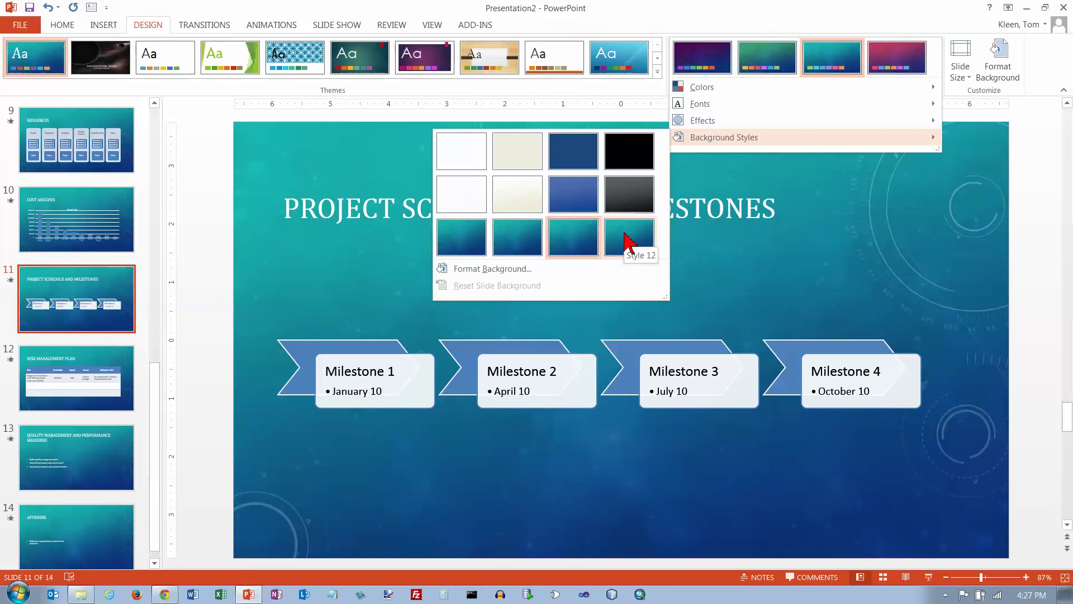
pyautogui.click(626, 241)
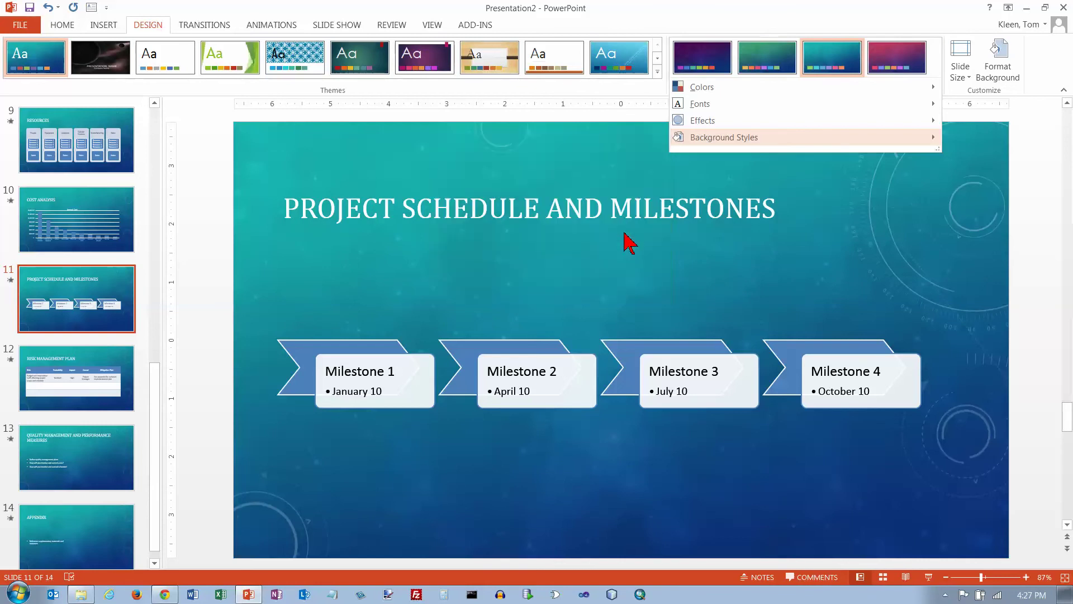